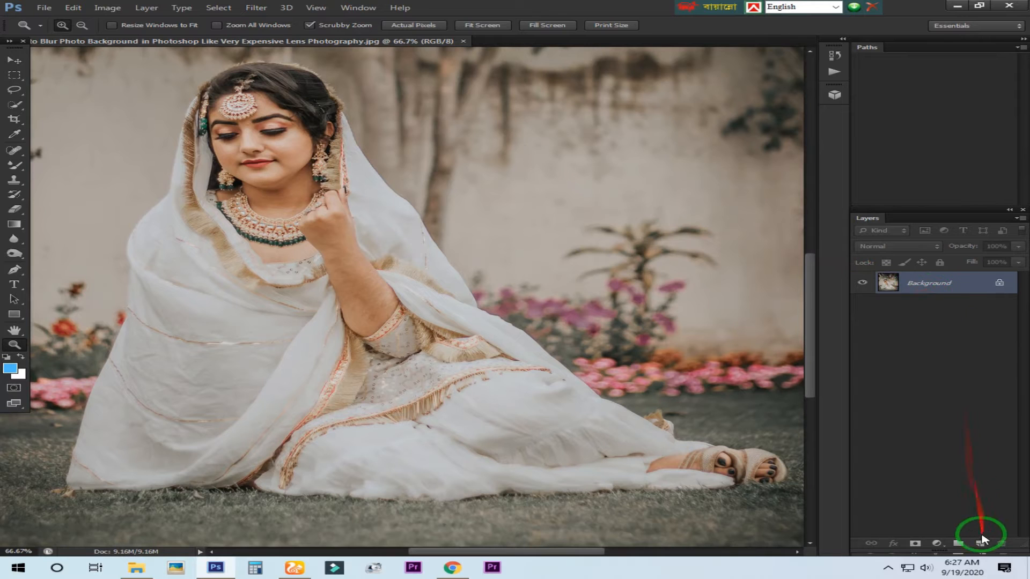
Step: Duplicate the Background layer and select the whole seated woman, including her feet, with the Quick Selection tool
left_click_drag(929, 286, 983, 545)
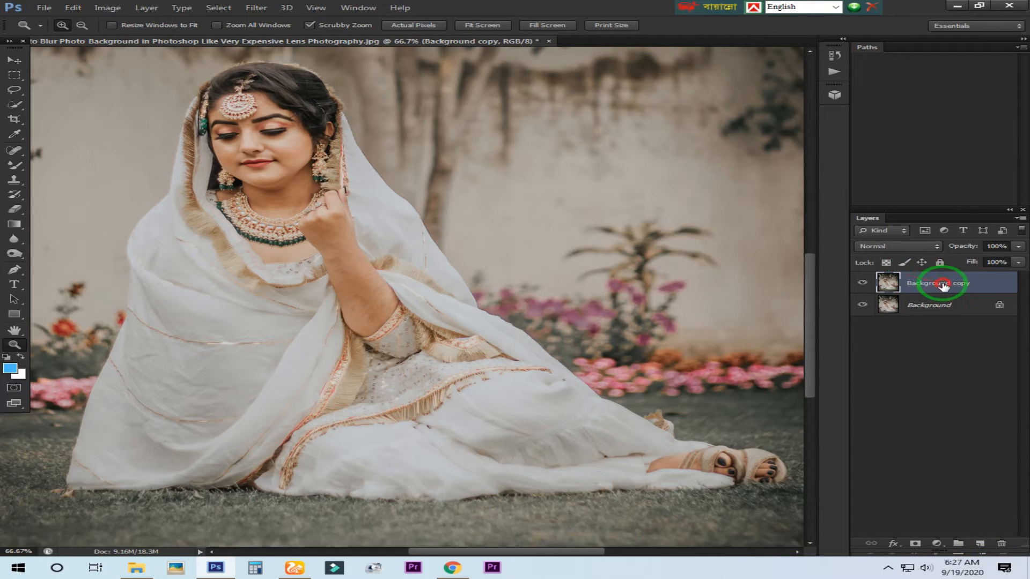
left_click(14, 104)
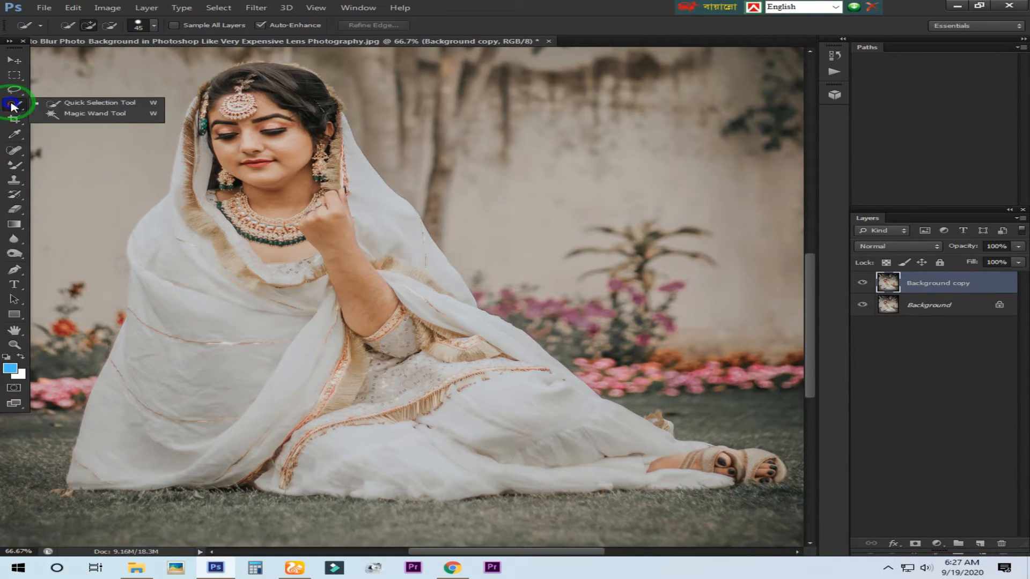
left_click(118, 105)
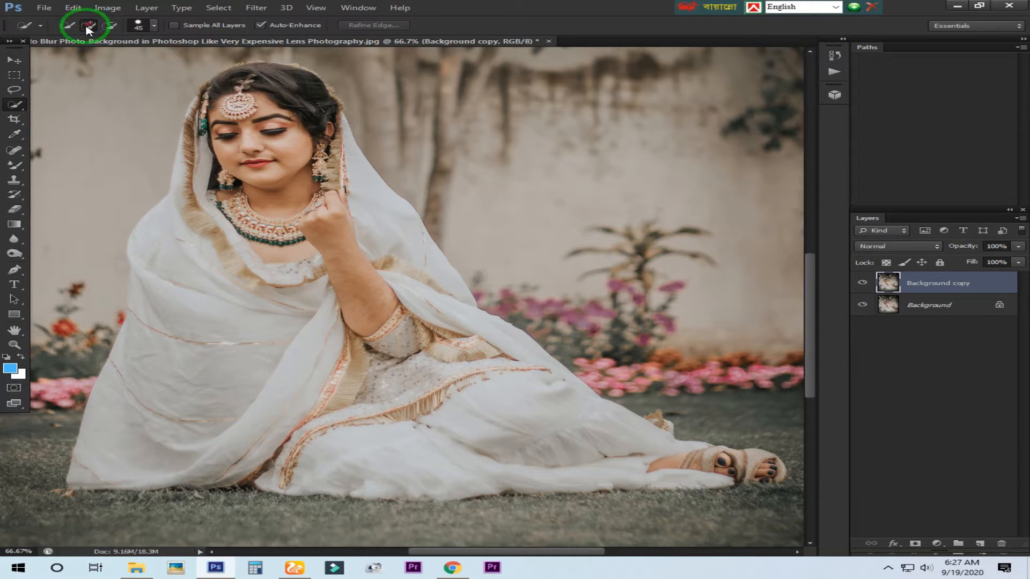
mouse_move(244, 77)
left_mouse_down()
mouse_move(344, 145)
mouse_move(332, 132)
mouse_move(406, 263)
mouse_move(557, 406)
mouse_move(658, 464)
mouse_move(770, 471)
mouse_move(603, 461)
mouse_move(383, 477)
mouse_move(325, 461)
mouse_move(113, 455)
mouse_move(189, 241)
left_mouse_up()
left_click_drag(187, 172, 195, 139)
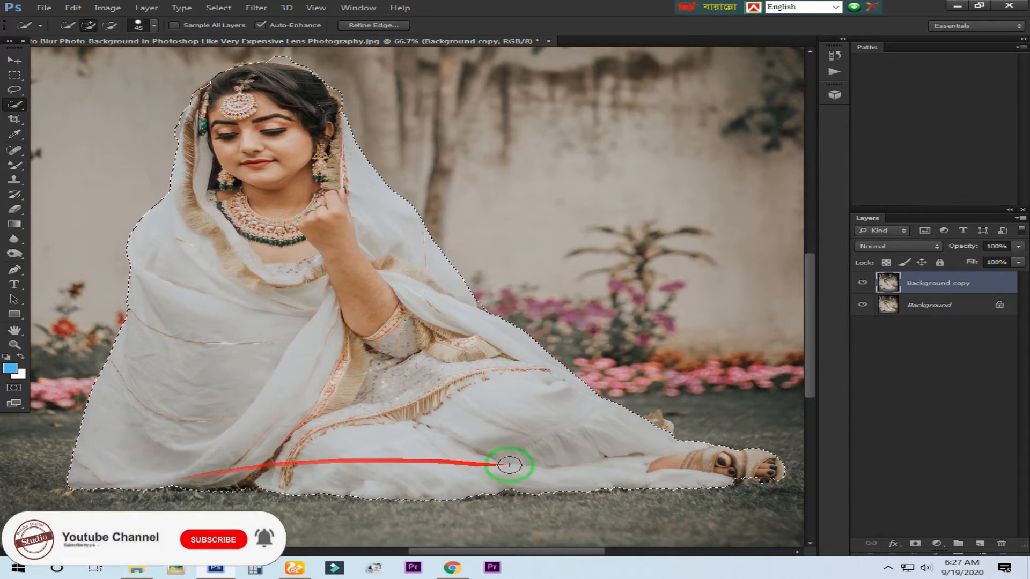
left_click(737, 479)
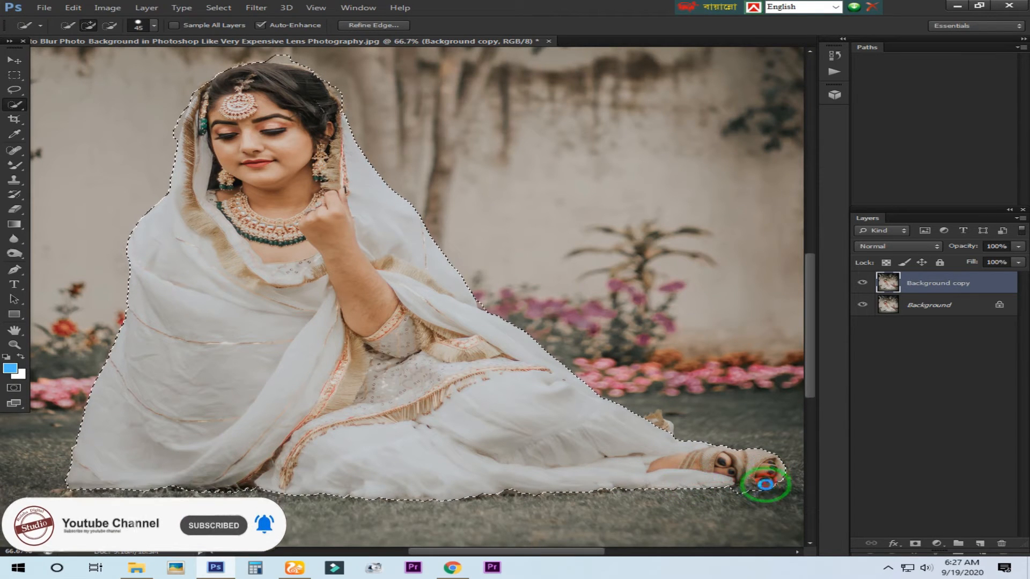
left_click(781, 479)
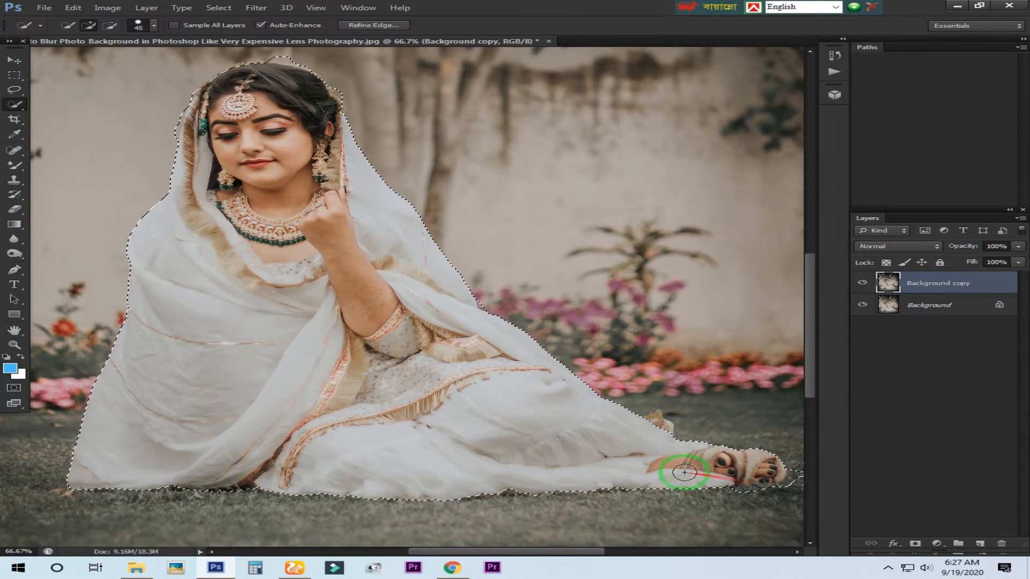
Step: Subtract the excess wall area above the woman's hair from the selection using a size 14 Quick Selection brush
key("z")
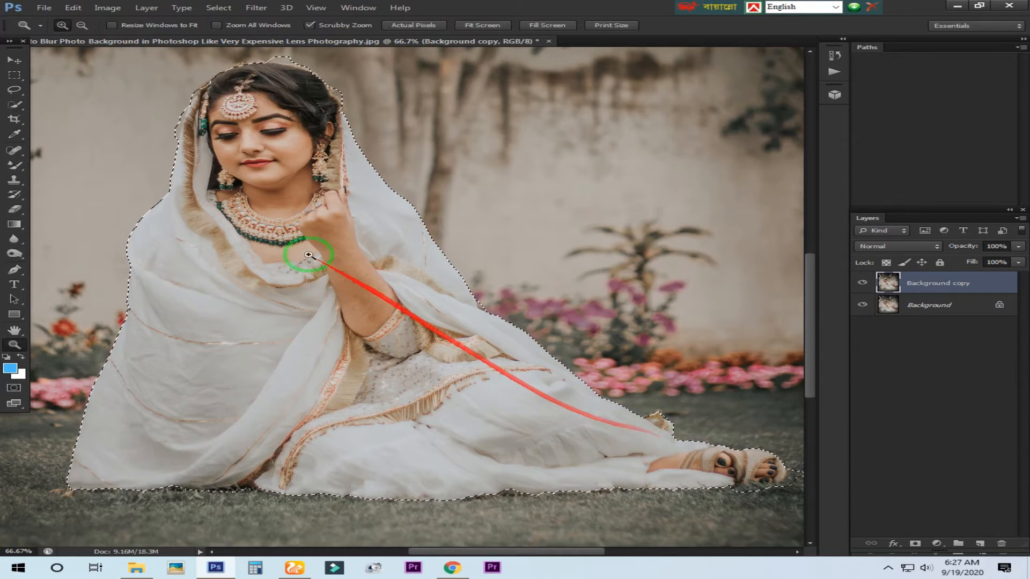
left_click(279, 171)
left_click(286, 177)
left_click_drag(298, 141, 556, 506)
mouse_move(469, 316)
left_mouse_down()
mouse_move(533, 451)
mouse_move(432, 324)
left_mouse_up()
key("w")
left_click(110, 25)
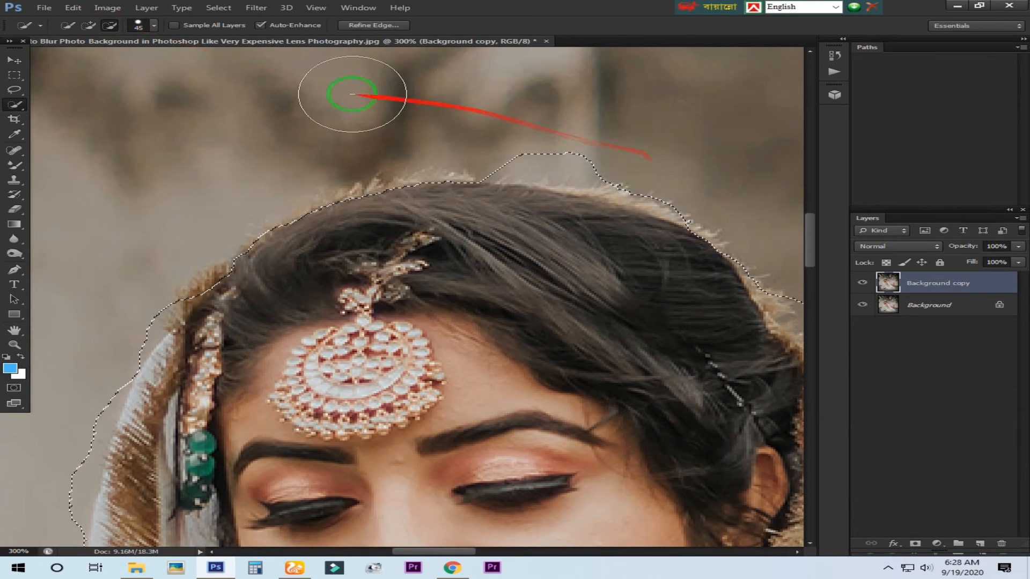
left_click(155, 25)
left_click_drag(115, 58, 75, 58)
left_click_drag(650, 189, 600, 180)
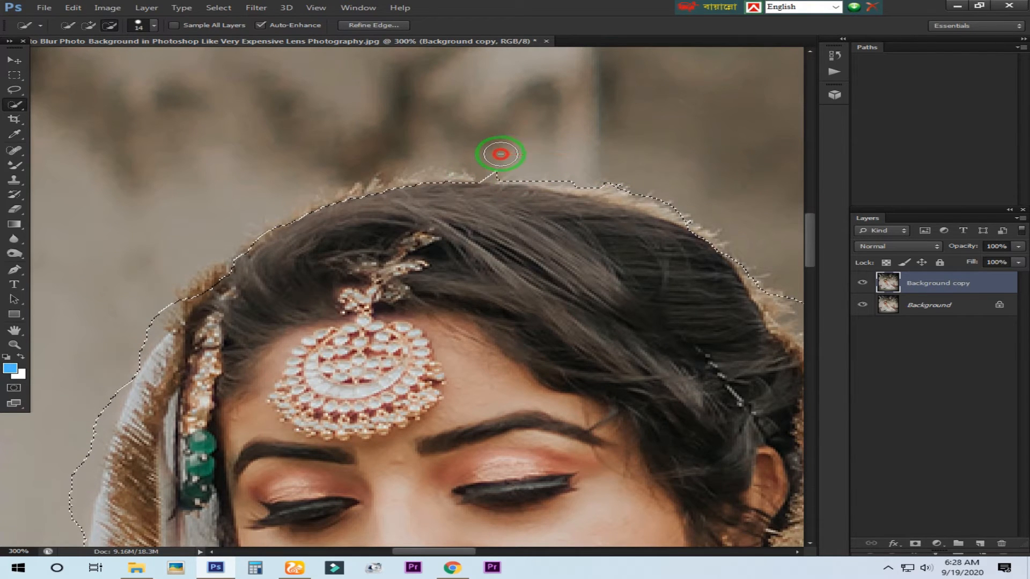
mouse_move(662, 186)
left_mouse_down()
mouse_move(686, 189)
mouse_move(554, 164)
left_mouse_up()
mouse_move(623, 257)
left_mouse_down()
mouse_move(656, 291)
mouse_move(677, 343)
mouse_move(616, 238)
left_mouse_up()
left_click_drag(693, 392, 530, 172)
left_click_drag(660, 365, 630, 330)
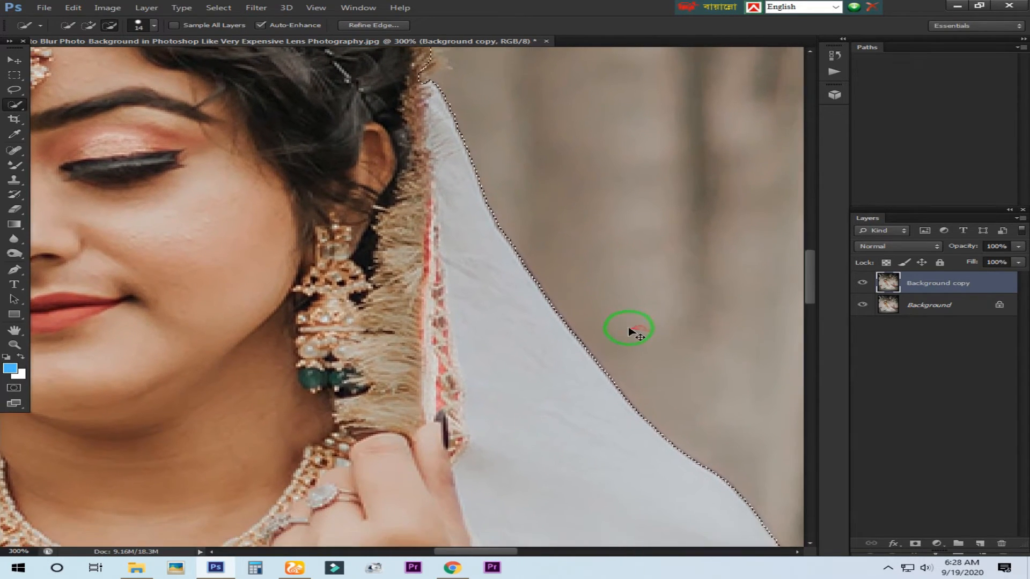
Step: Refine the selection along the veil edge beside the woman's face, adding missed veil fabric and removing wall areas
key("ctrl+minus")
key("ctrl+minus")
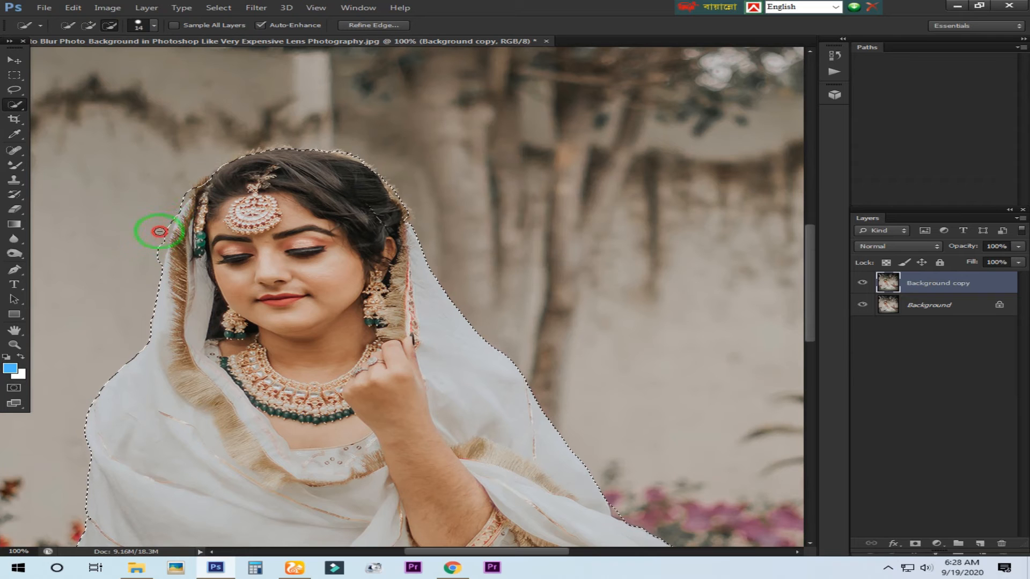
left_click_drag(153, 254, 152, 252)
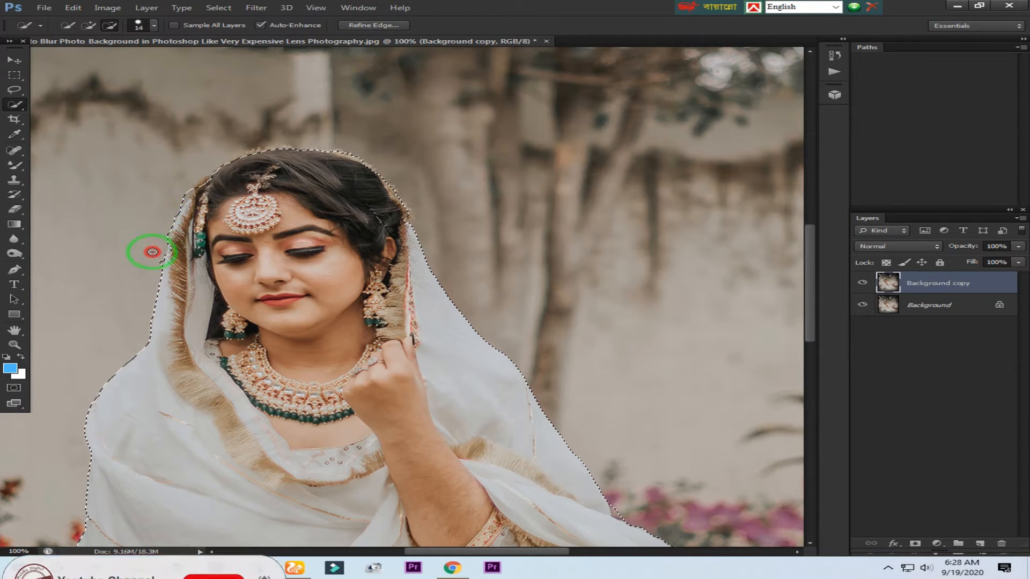
left_click(88, 26)
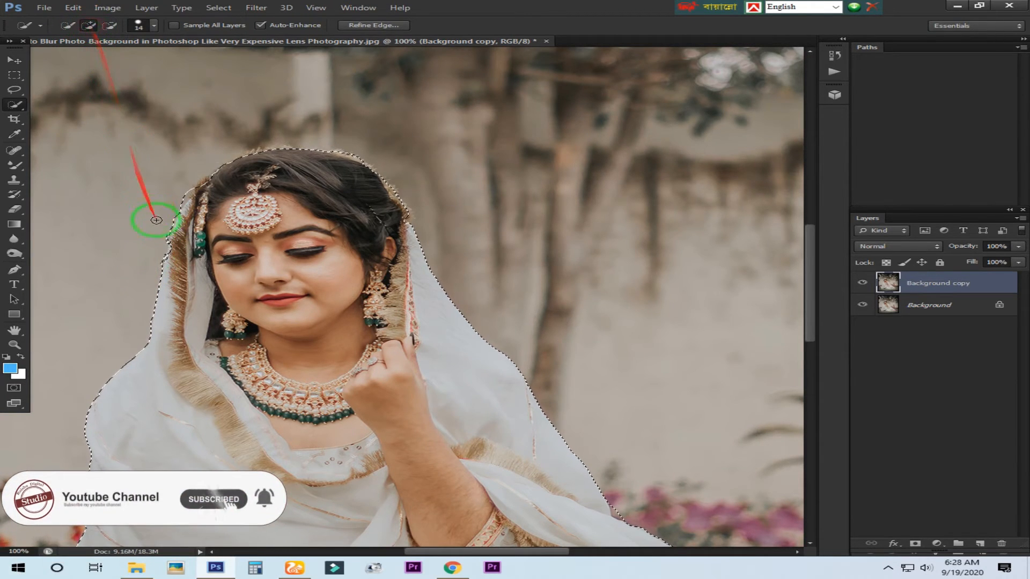
mouse_move(169, 253)
left_mouse_down()
mouse_move(174, 239)
mouse_move(191, 258)
left_mouse_up()
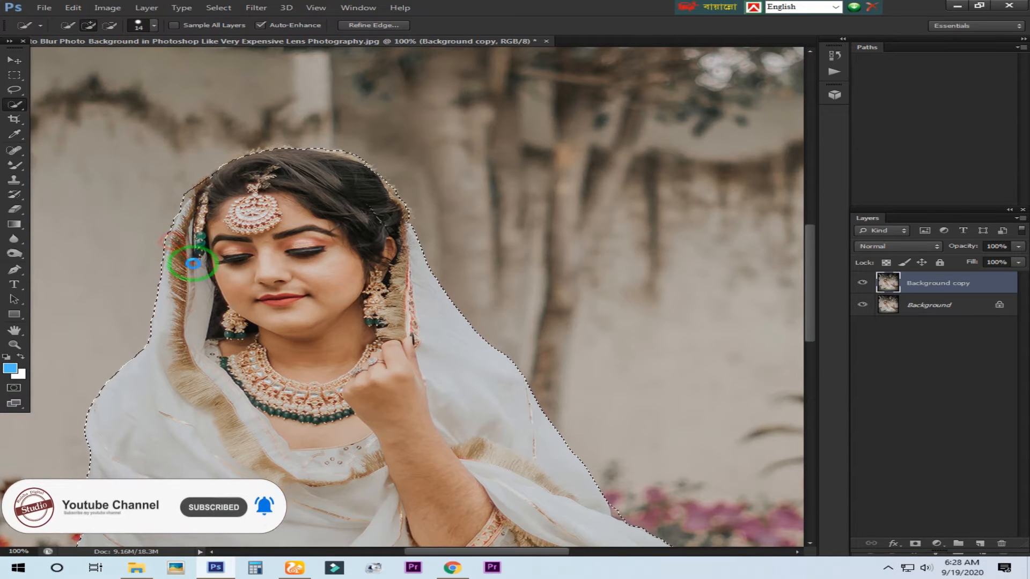
left_click(110, 26)
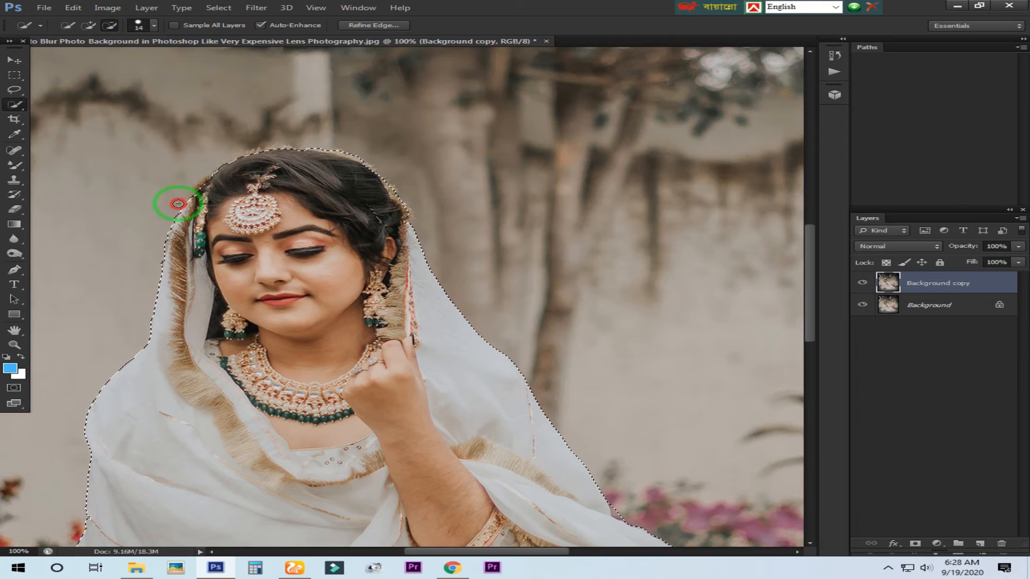
left_click(90, 26)
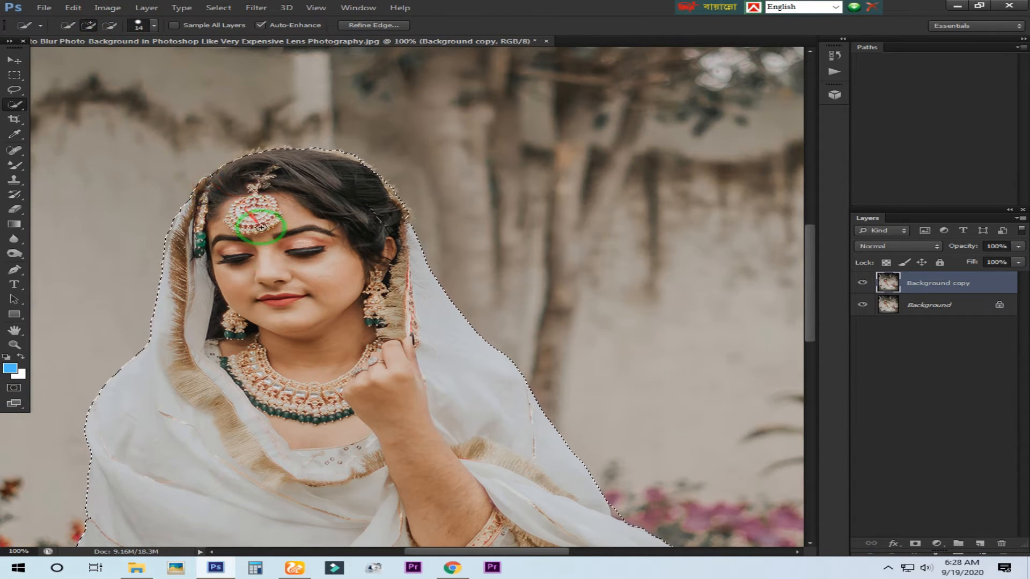
Step: Subtract the excess grass around the woman's sandal and toes from the selection
left_click_drag(343, 375, 333, 195)
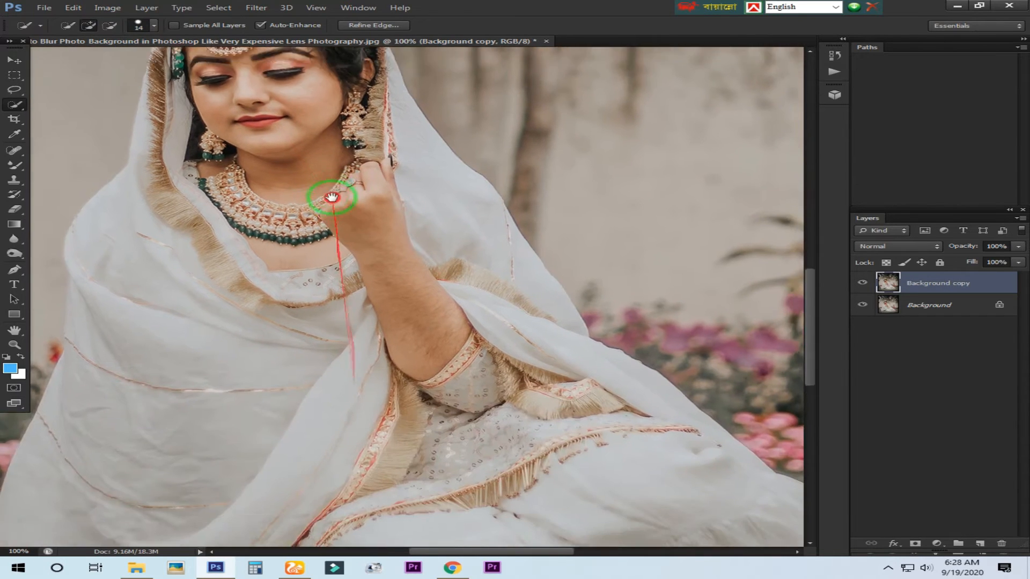
left_click_drag(389, 403, 354, 190)
key("z")
left_click(384, 332, "alt")
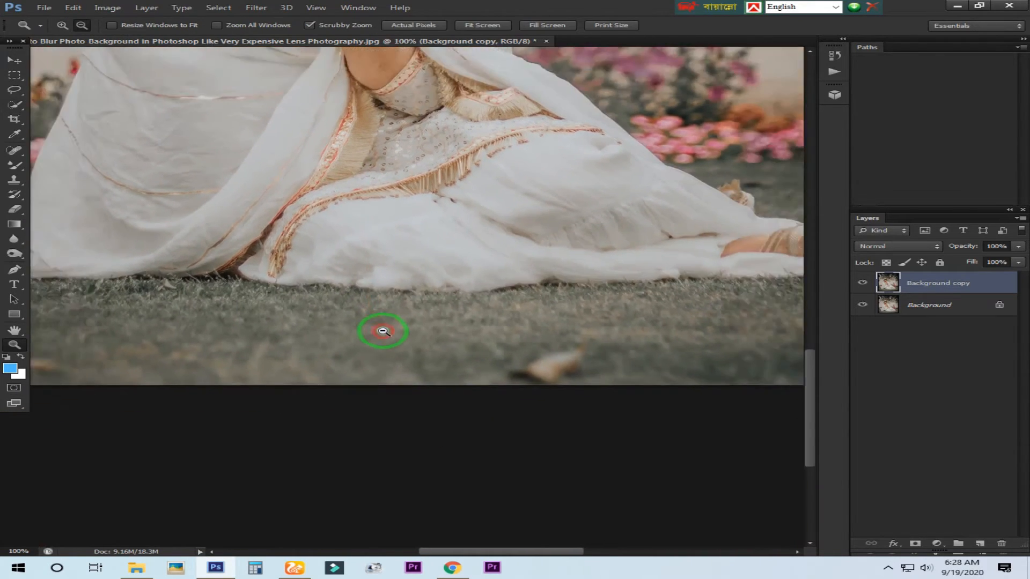
left_click(384, 331, "alt")
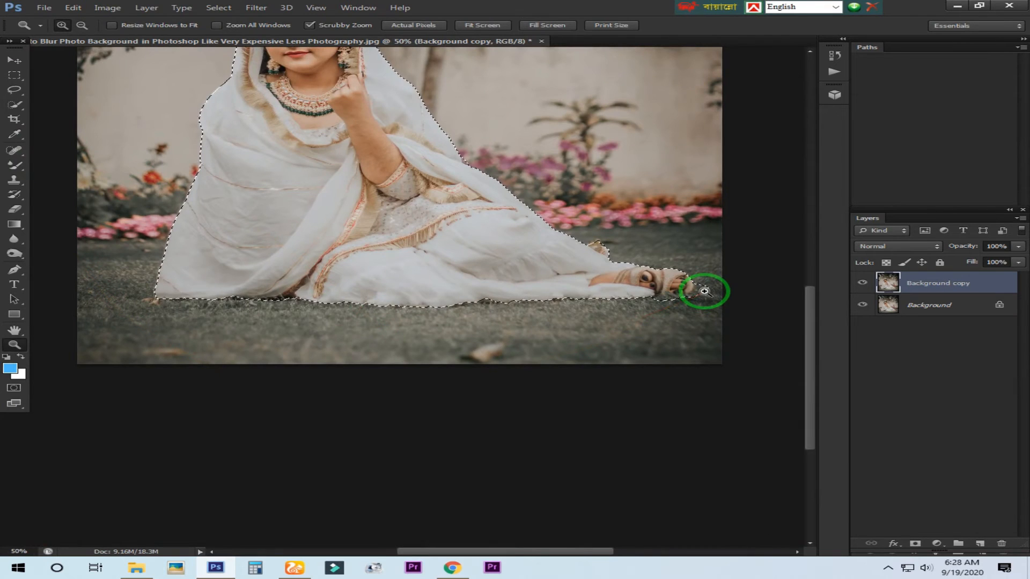
key("w")
left_click(109, 26)
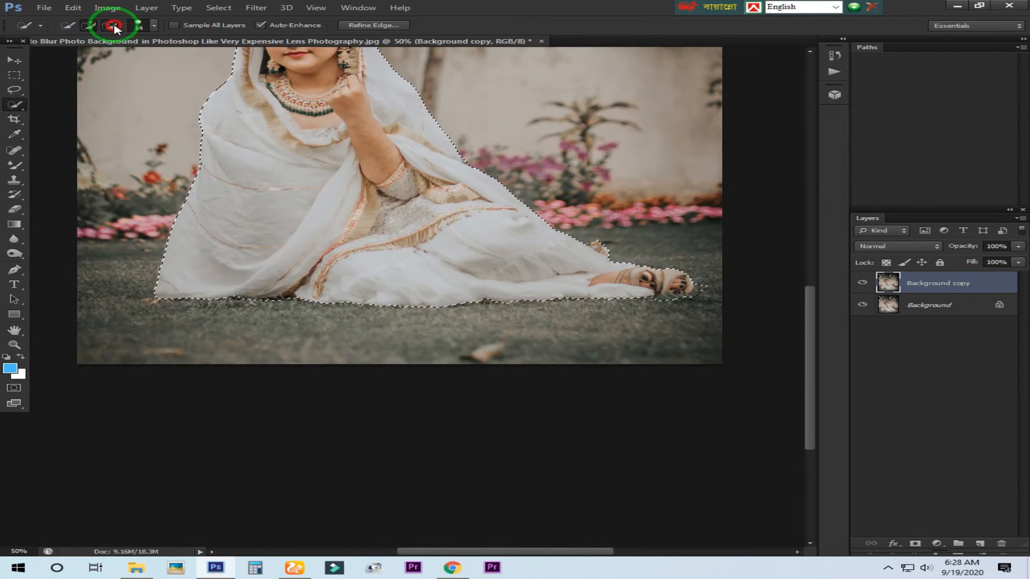
left_click(690, 297)
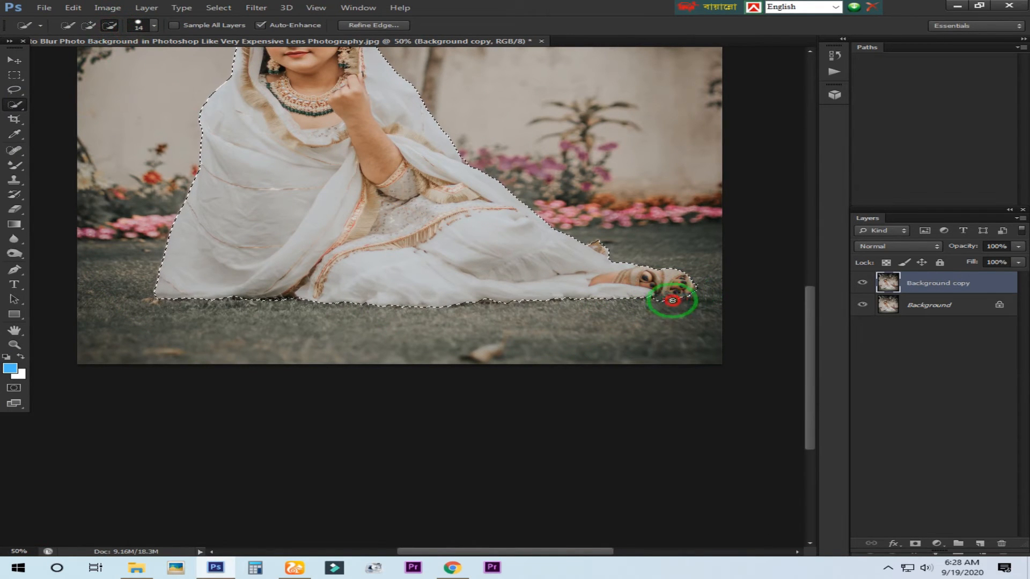
Step: Run Refine Edge on the woman's selection with the default settings, then invert the selection to cover the background
key("h")
left_click_drag(364, 219, 387, 341)
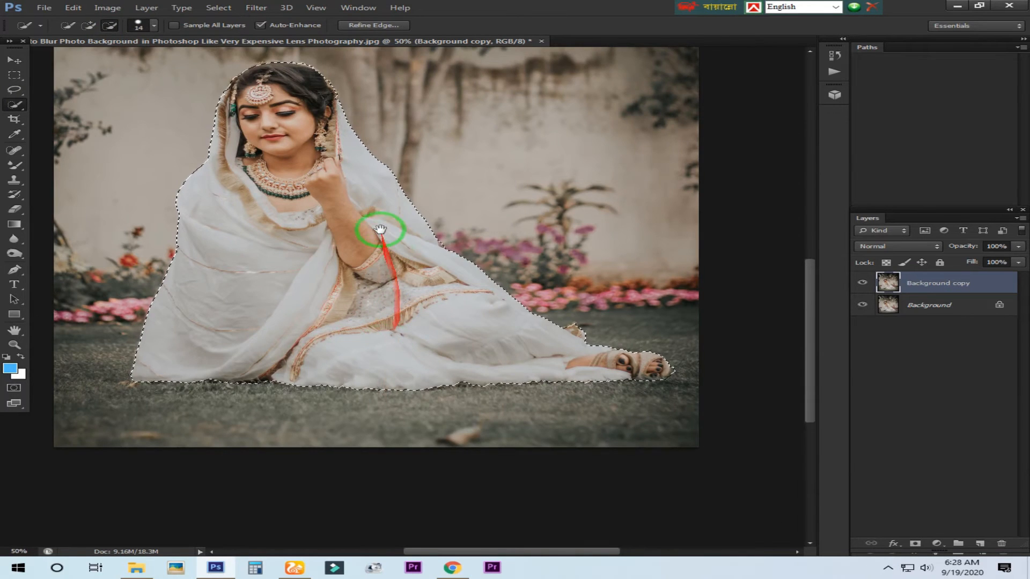
left_click_drag(379, 230, 391, 265)
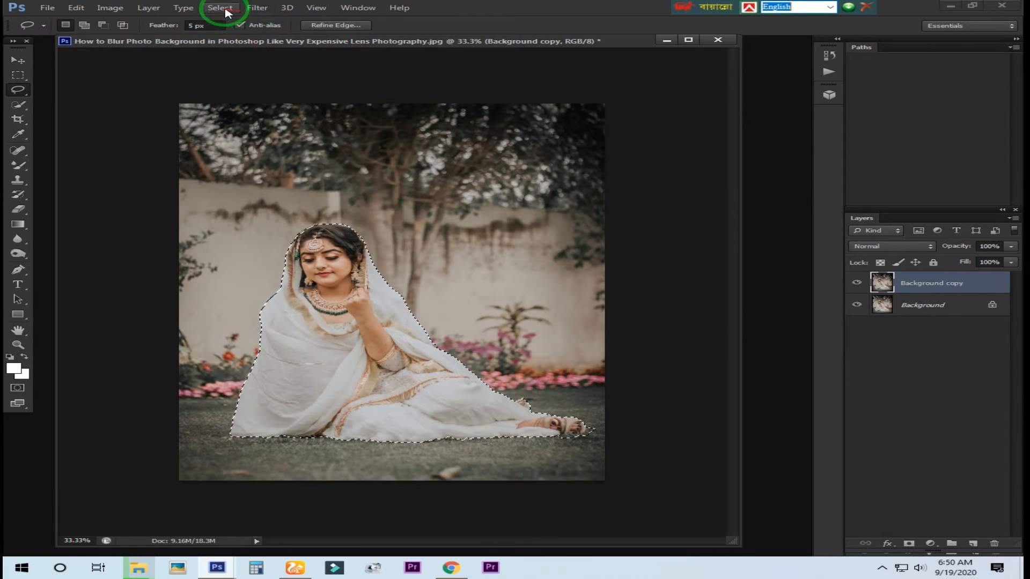
left_click(226, 10)
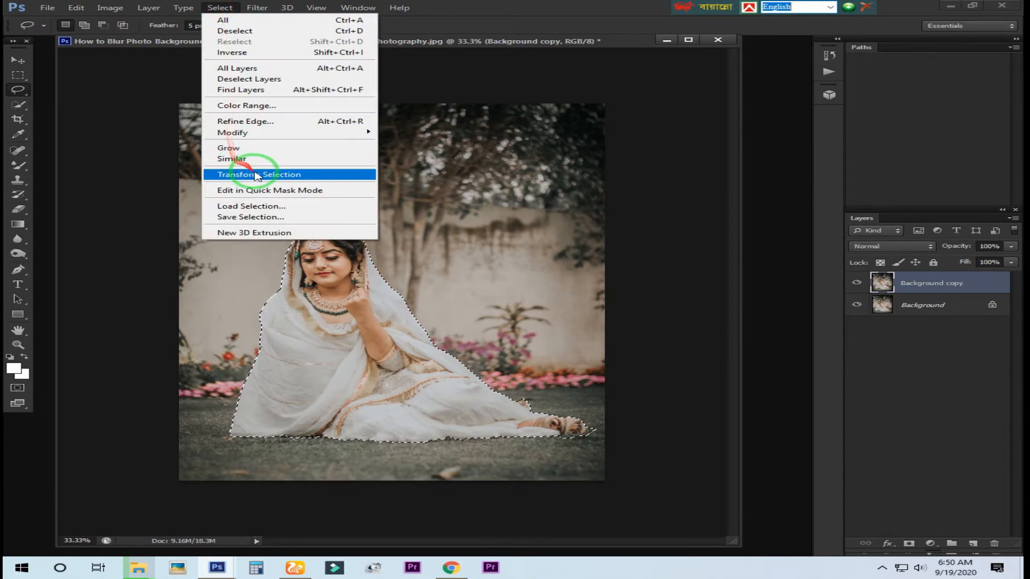
left_click(304, 126)
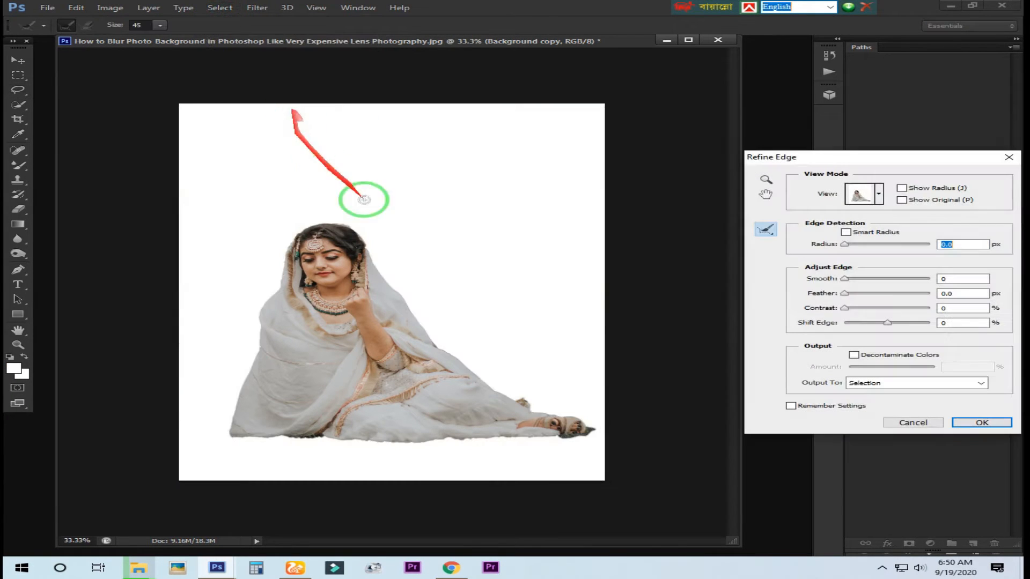
left_click(982, 422)
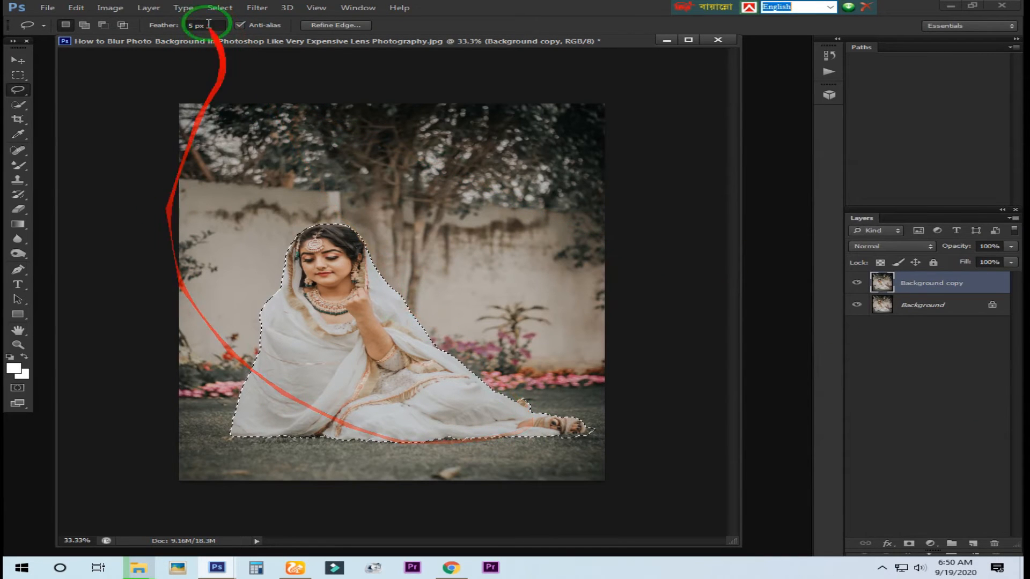
left_click(218, 8)
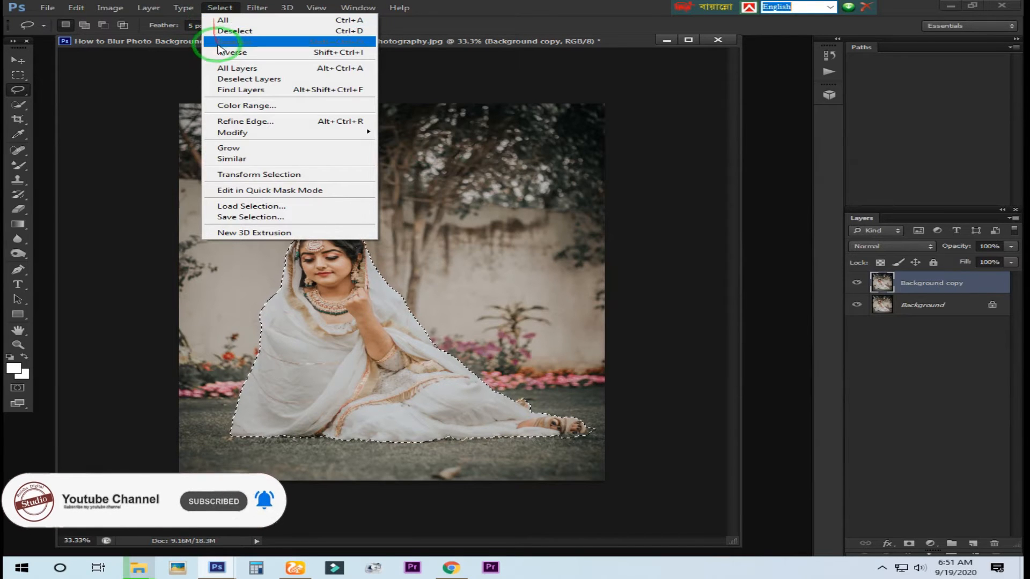
left_click(316, 53)
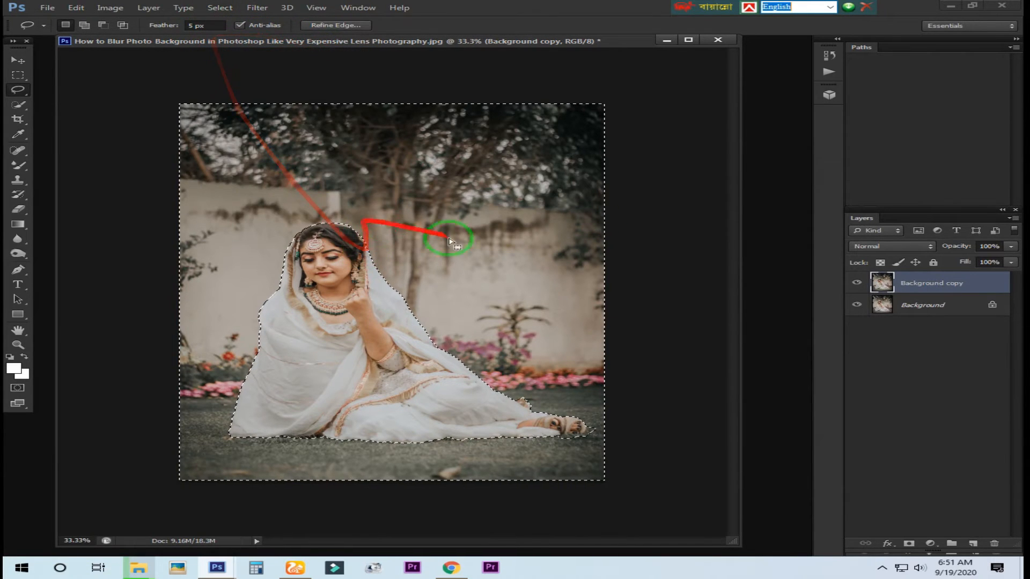
Step: Add a Tilt-Shift blur of 74 px to the selected background with Symmetric Distortion enabled
left_click(257, 7)
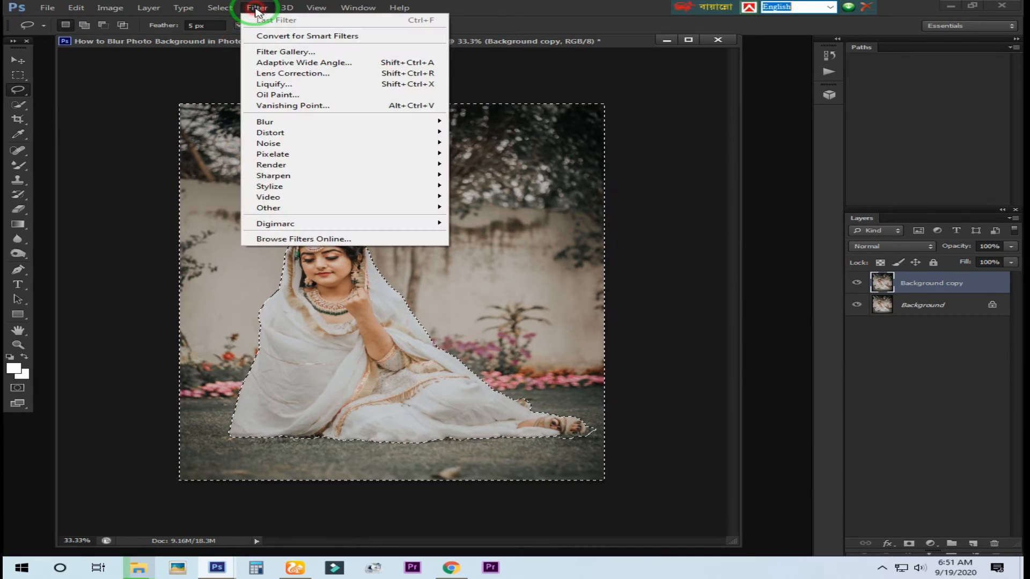
mouse_move(340, 122)
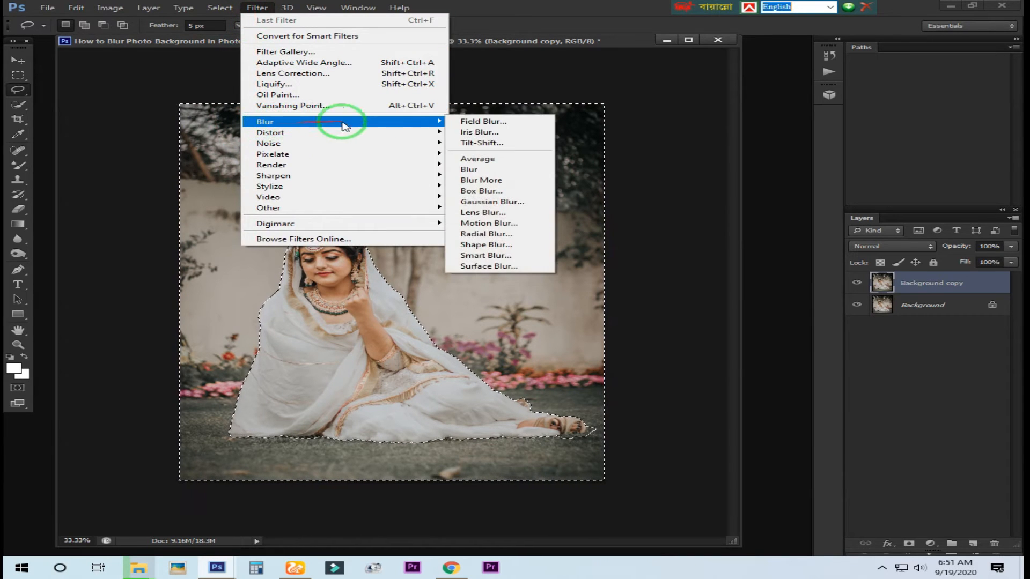
left_click(512, 143)
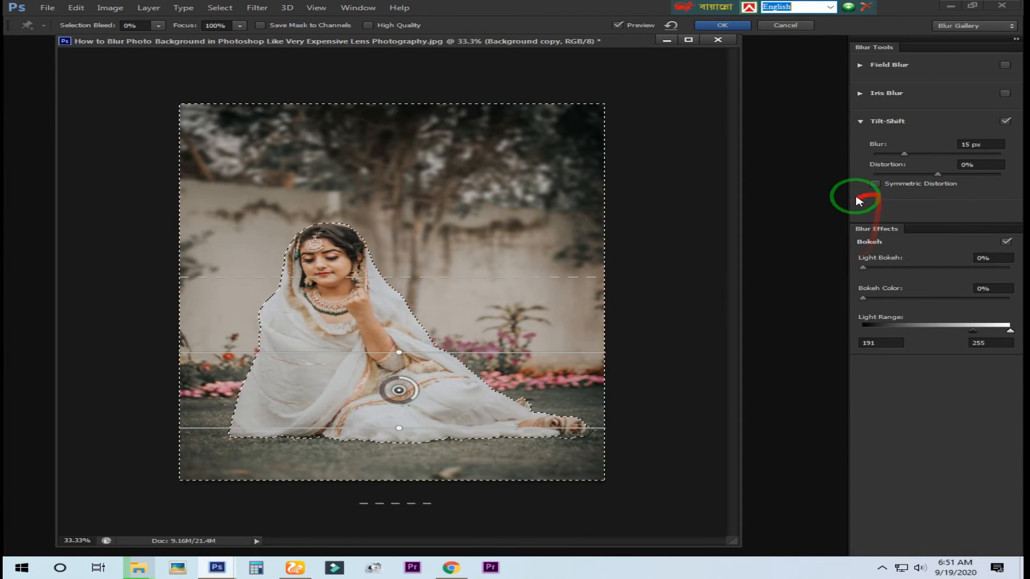
left_click_drag(905, 154, 934, 156)
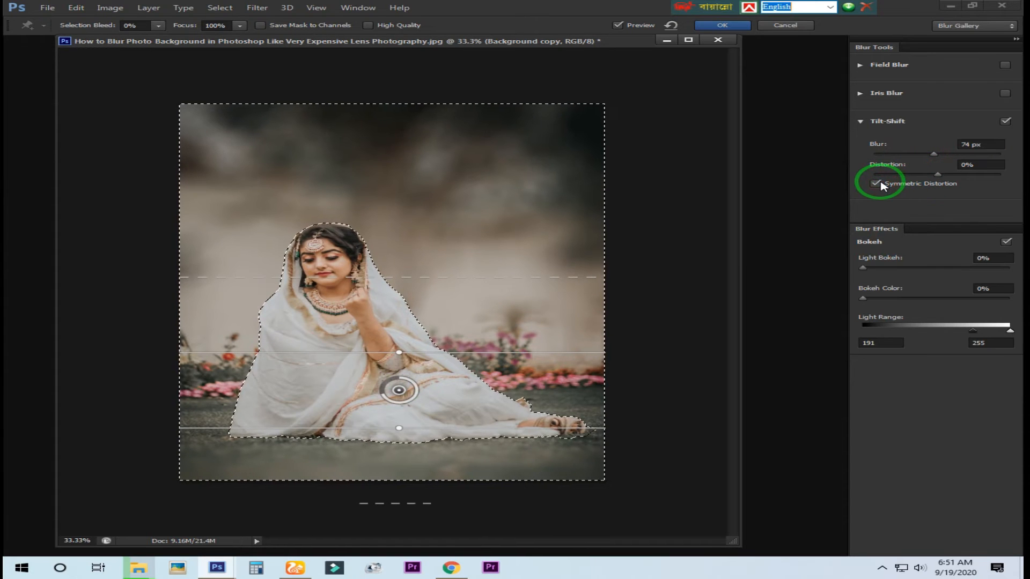
Step: Set the blur's Bokeh Color to 100%, Light Range to 0–221 and Light Bokeh to 22%
left_click_drag(865, 269, 1010, 299)
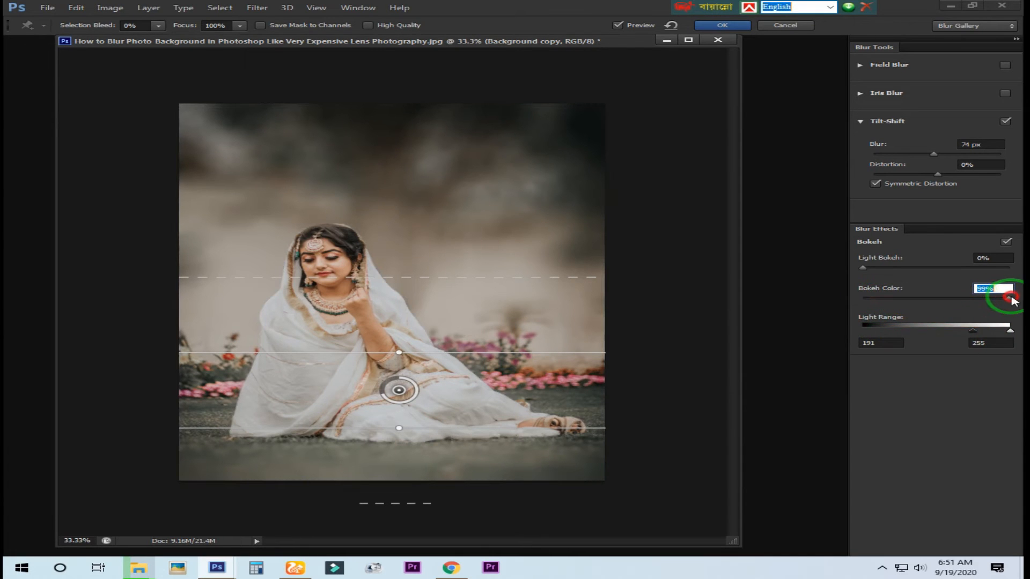
mouse_move(999, 335)
left_mouse_down()
mouse_move(850, 330)
mouse_move(995, 330)
mouse_move(892, 335)
mouse_move(989, 336)
left_mouse_up()
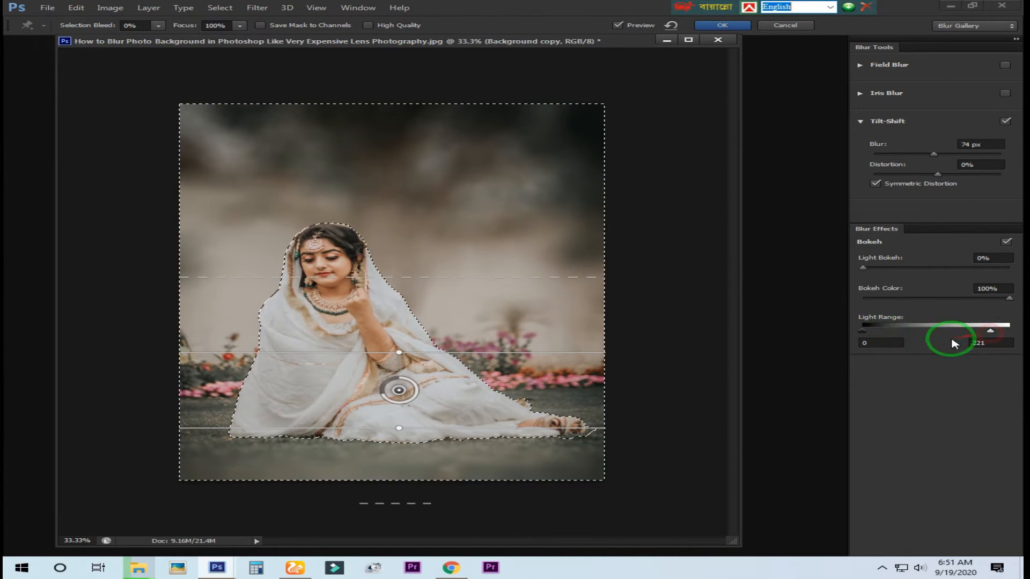
left_click_drag(864, 267, 896, 280)
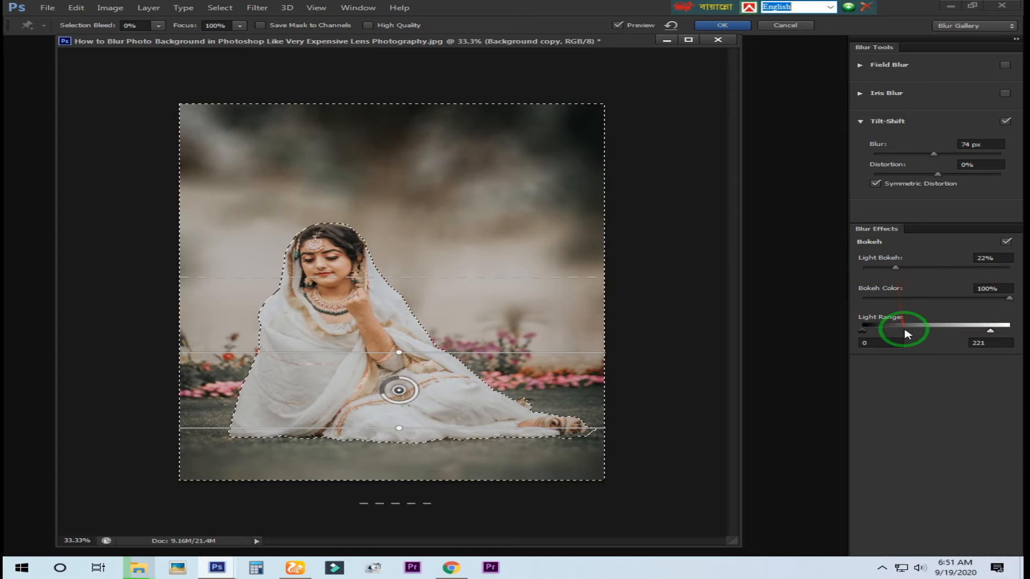
Step: Set the blur's Light Range to 0–240, Light Bokeh to 24% and Tilt-Shift Blur to 43 px, and apply it
mouse_move(988, 334)
left_mouse_down()
mouse_move(921, 328)
mouse_move(1000, 329)
left_mouse_up()
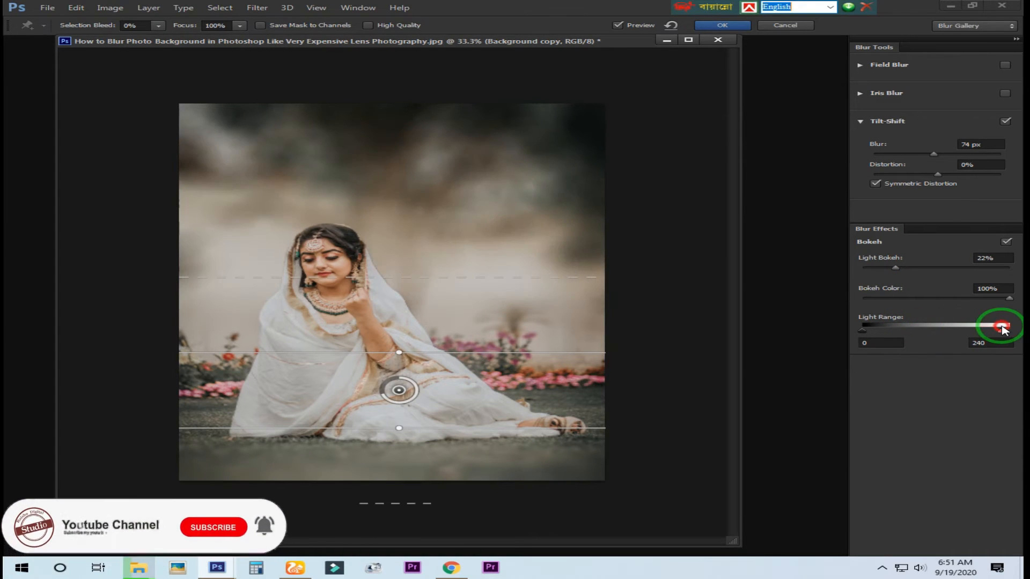
mouse_move(895, 268)
left_mouse_down()
mouse_move(846, 271)
mouse_move(914, 272)
mouse_move(895, 279)
mouse_move(901, 284)
left_mouse_up()
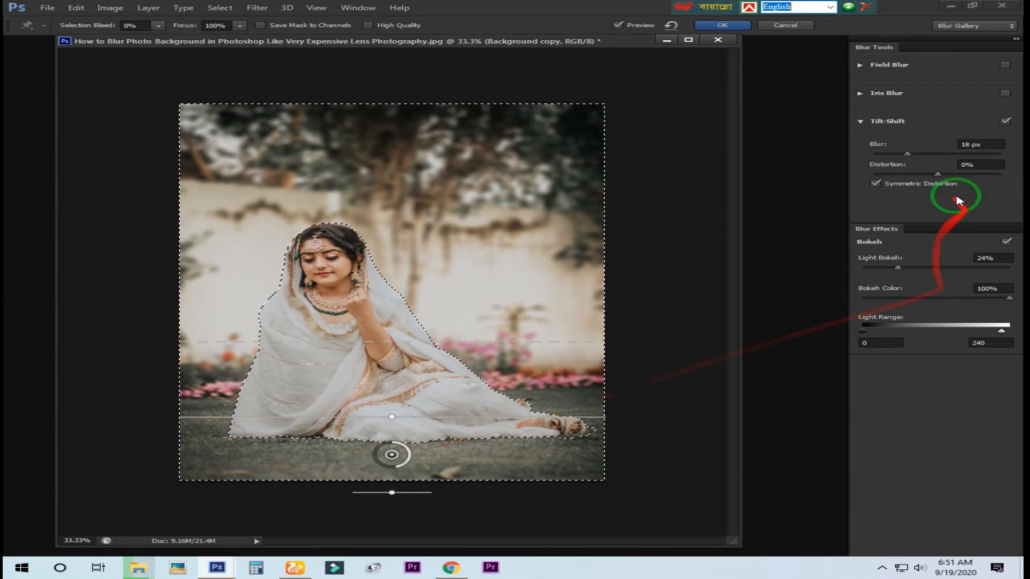
left_click_drag(908, 154, 914, 156)
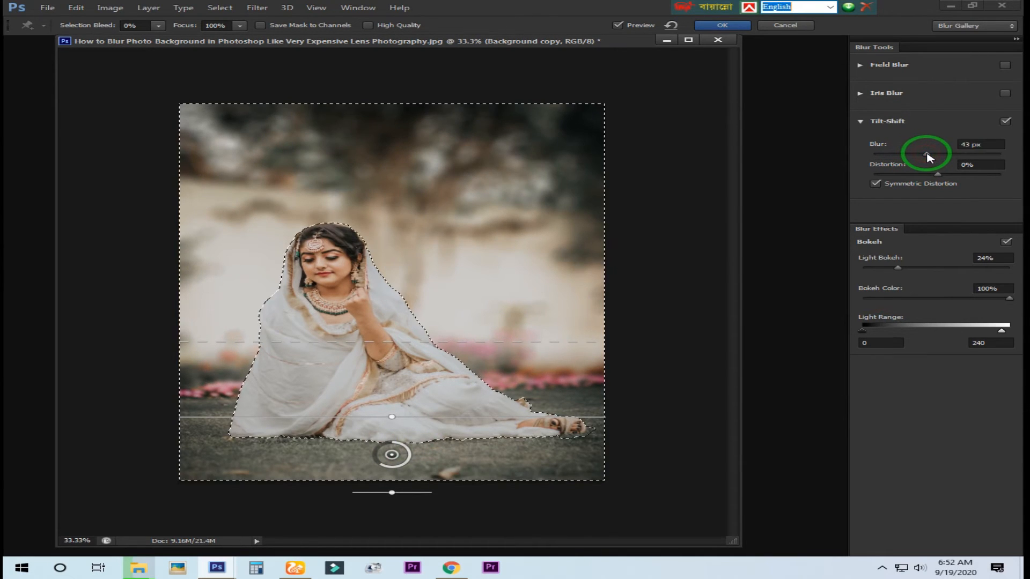
left_click(725, 26)
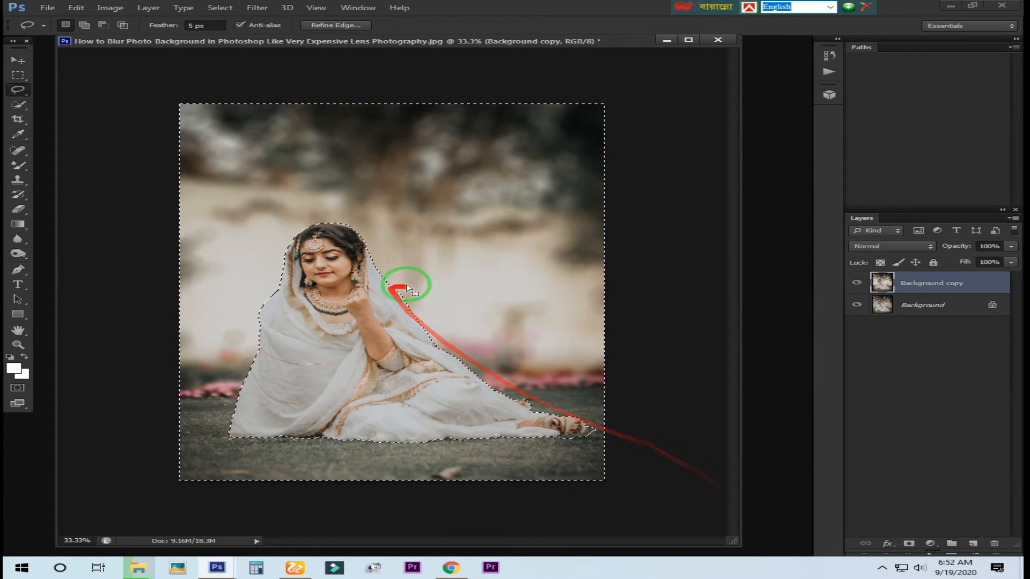
Step: Add a Color Balance adjustment to the selected background with Midtones of +56 red, +6 green and +20 blue
left_click(935, 544)
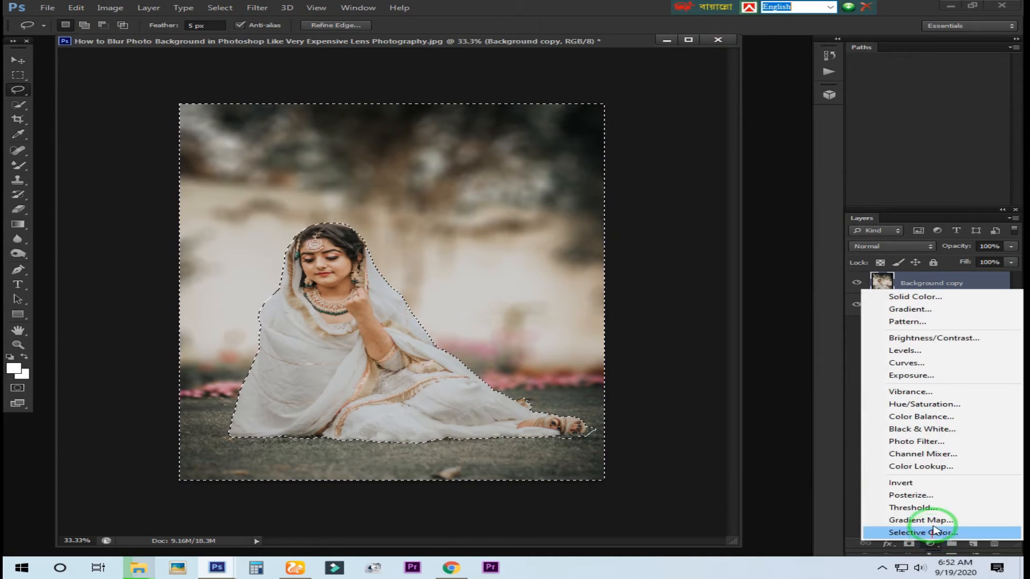
left_click(925, 418)
left_click_drag(386, 330, 700, 262)
left_click_drag(673, 327, 689, 374)
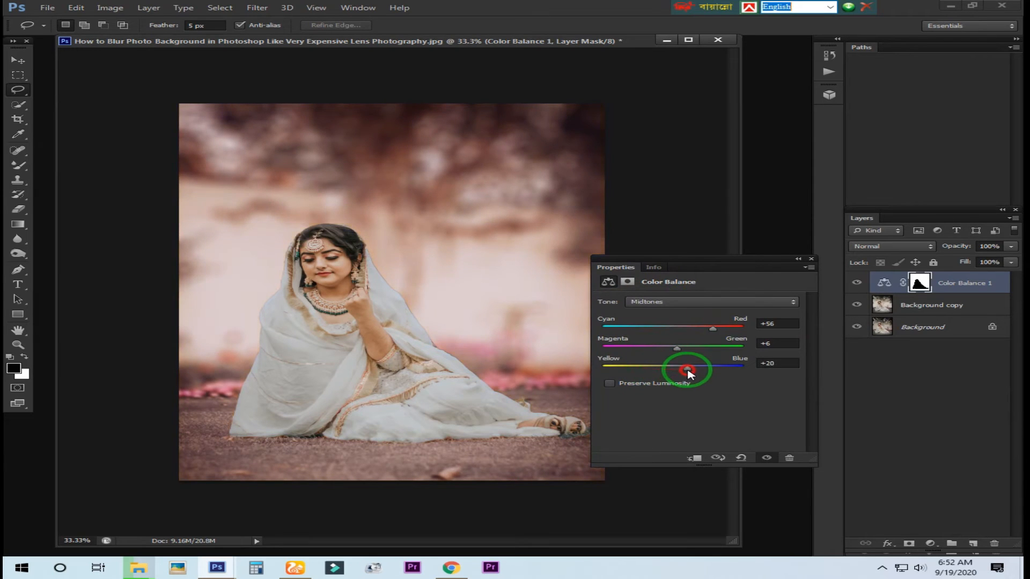
Step: Reduce the red in the Color Balance Midtones and set green to +7 and blue to +22
left_click(654, 302)
left_click(645, 324)
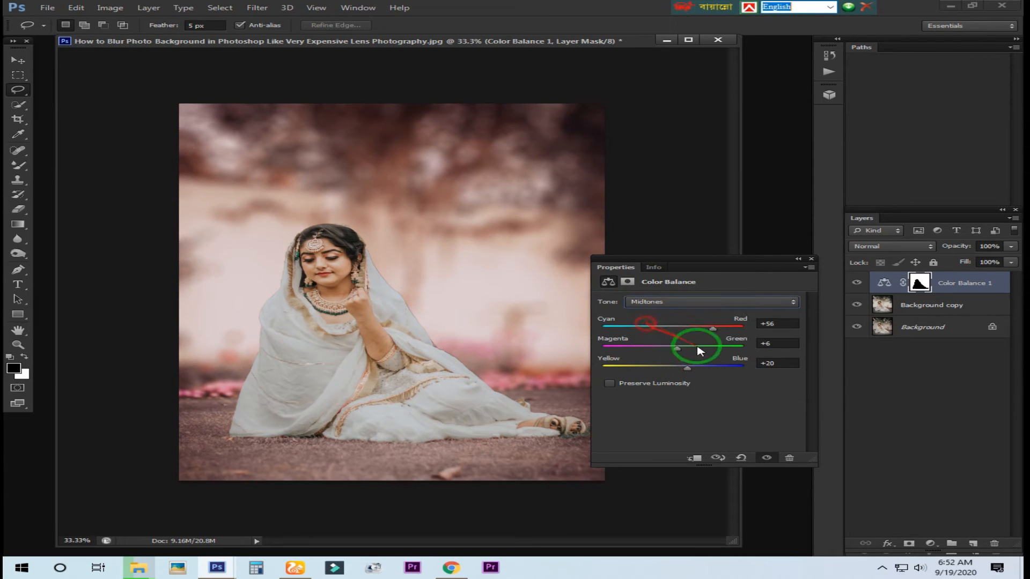
left_click_drag(707, 332, 691, 370)
Step: Set the Color Balance Highlights to -81 on Cyan–Red and -27 on Magenta–Green, and shift them toward yellow
left_click(684, 302)
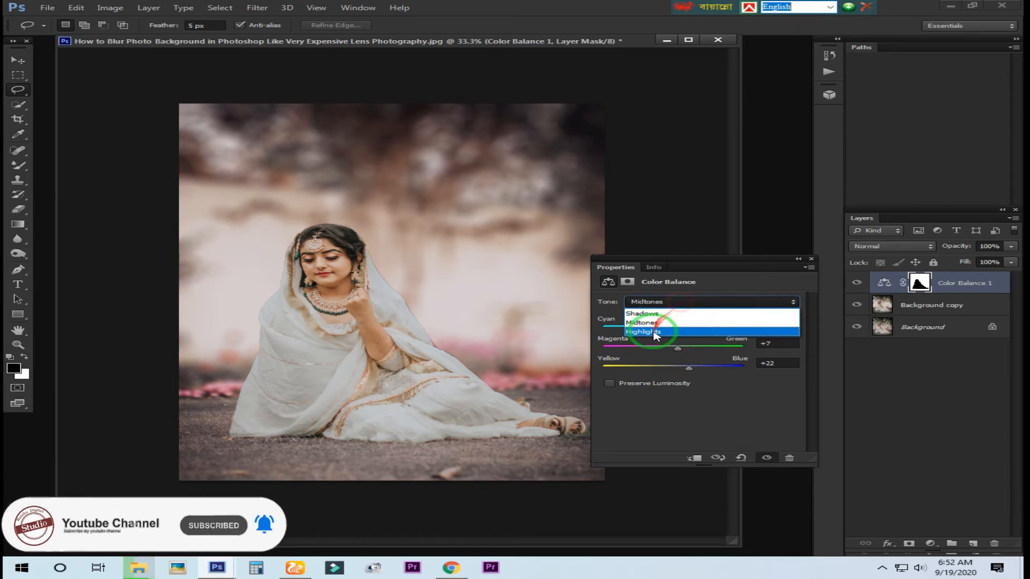
left_click(660, 329)
left_click_drag(672, 327, 655, 352)
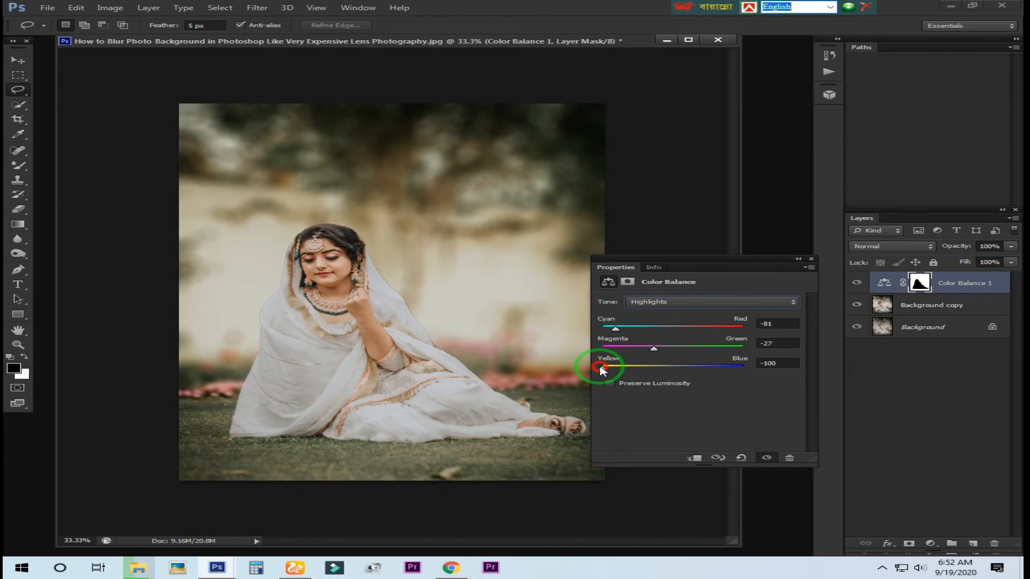
left_click(796, 261)
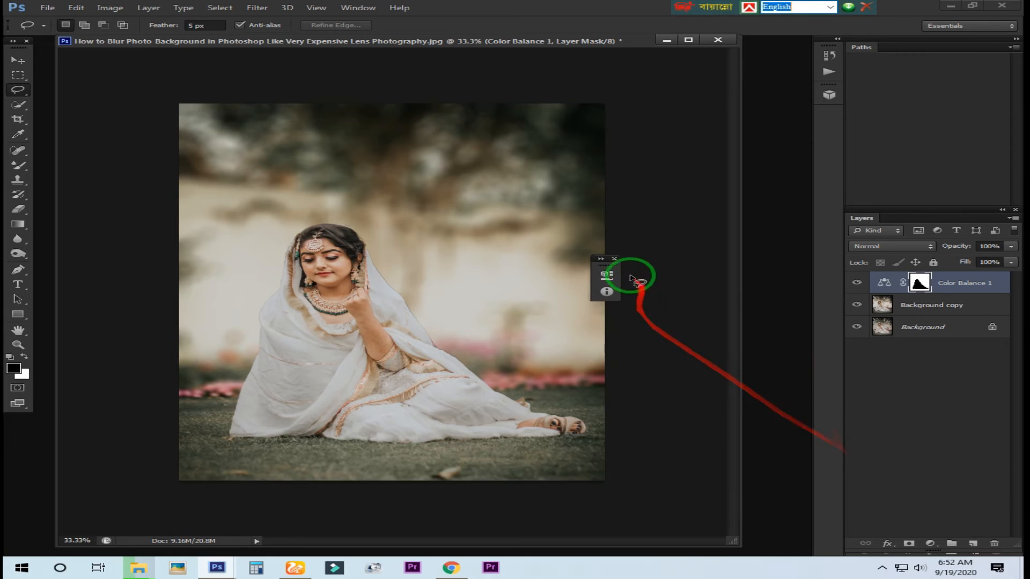
Step: Add a Brightness/Contrast adjustment over the whole image with Brightness -16 and Contrast 0
left_click(932, 544)
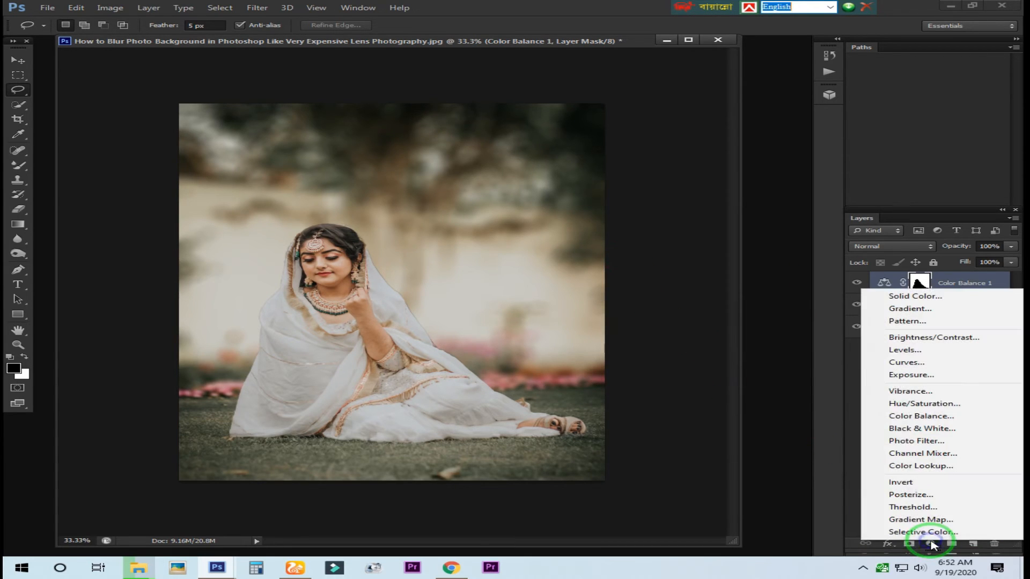
left_click(926, 339)
left_click_drag(479, 266, 694, 265)
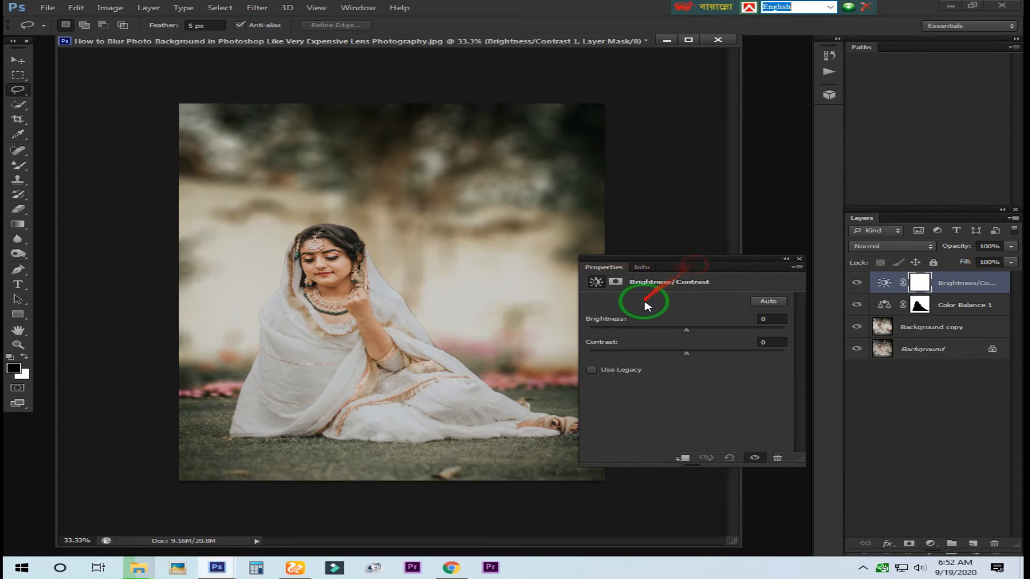
left_click_drag(686, 334, 720, 357)
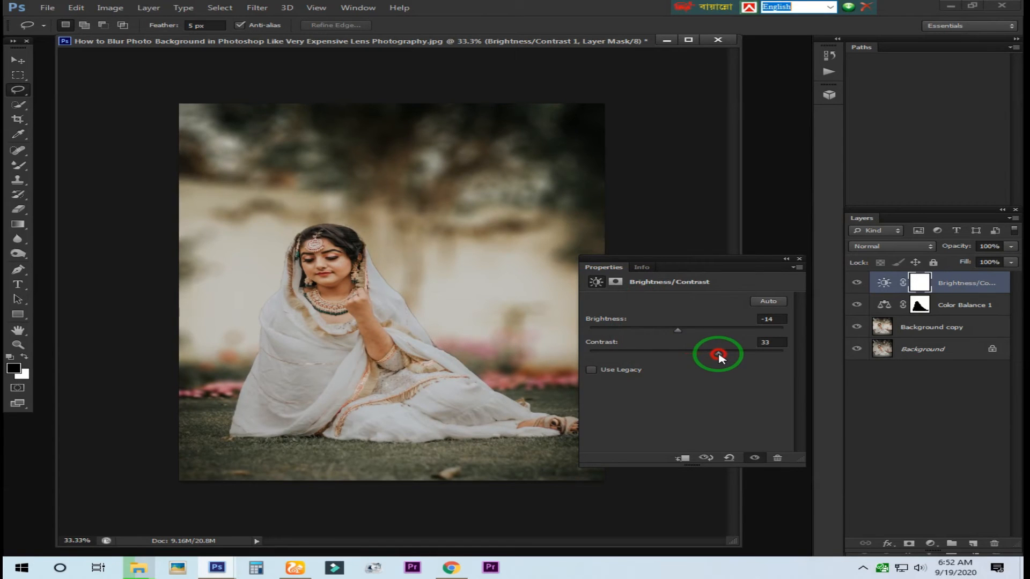
mouse_move(670, 326)
left_mouse_down()
mouse_move(705, 336)
mouse_move(677, 337)
left_mouse_up()
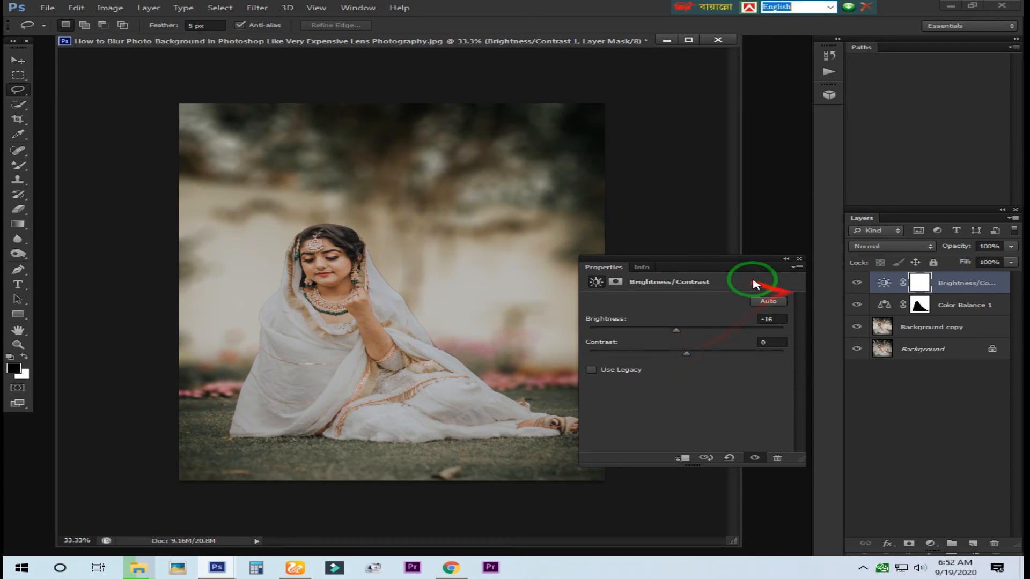
left_click(783, 261)
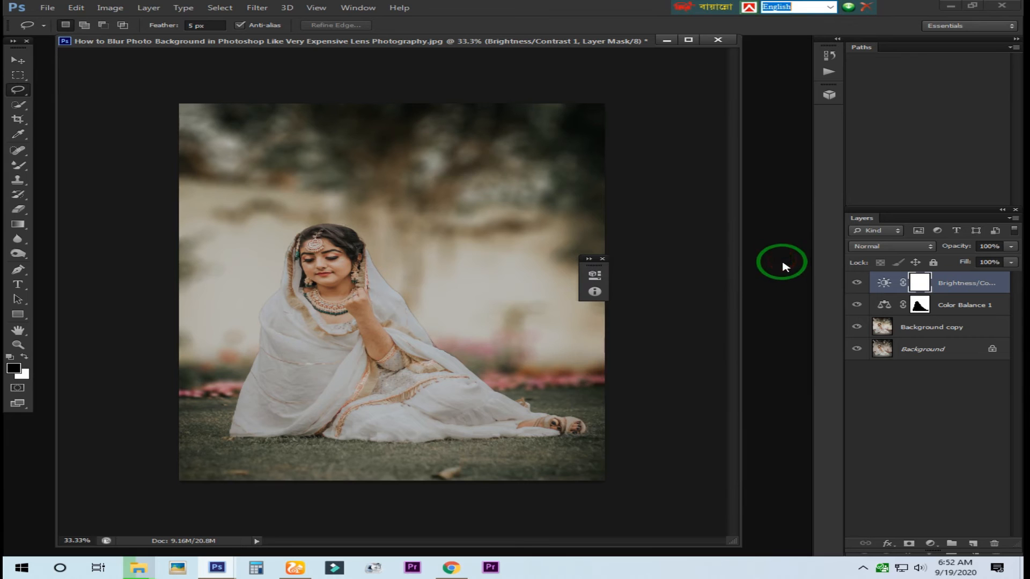
left_click(601, 259)
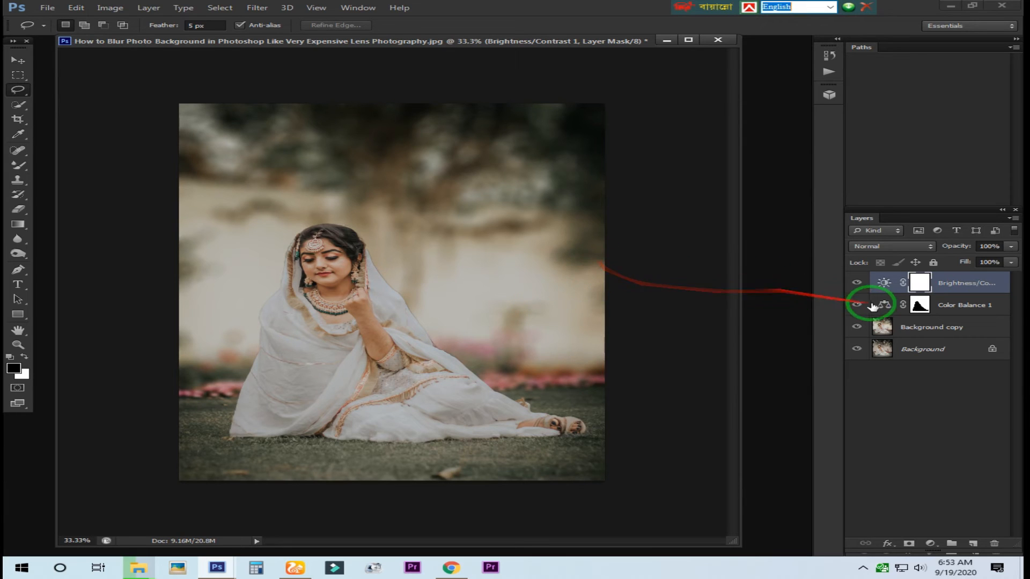
Step: Toggle the Background copy layer's visibility to compare the blurred background with the original, and inspect the image closer
left_click(855, 331)
left_click(856, 332)
left_click(855, 331)
left_click(855, 331)
left_click(855, 331)
left_click(855, 331)
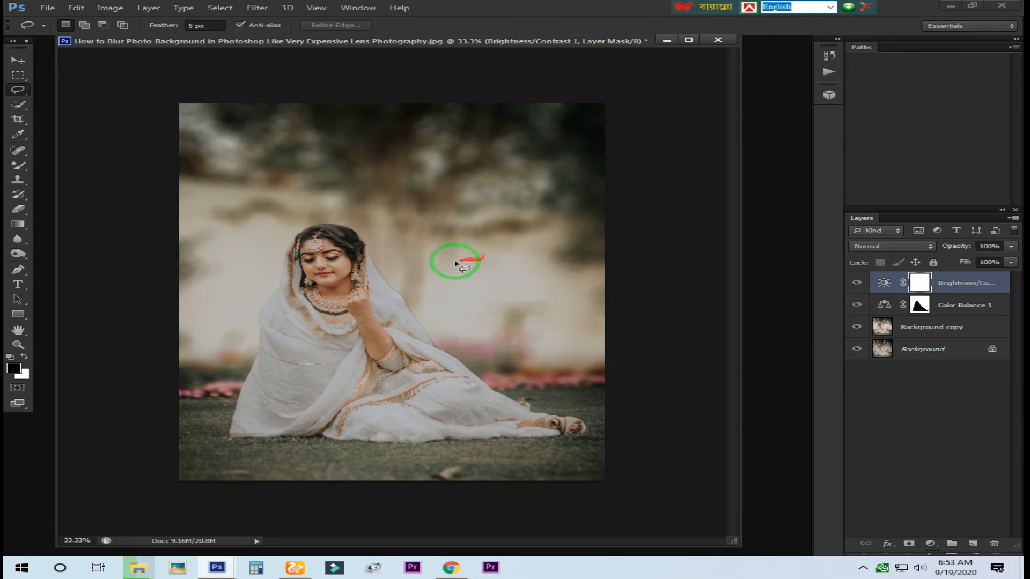
key("z")
left_click_drag(421, 243, 446, 291)
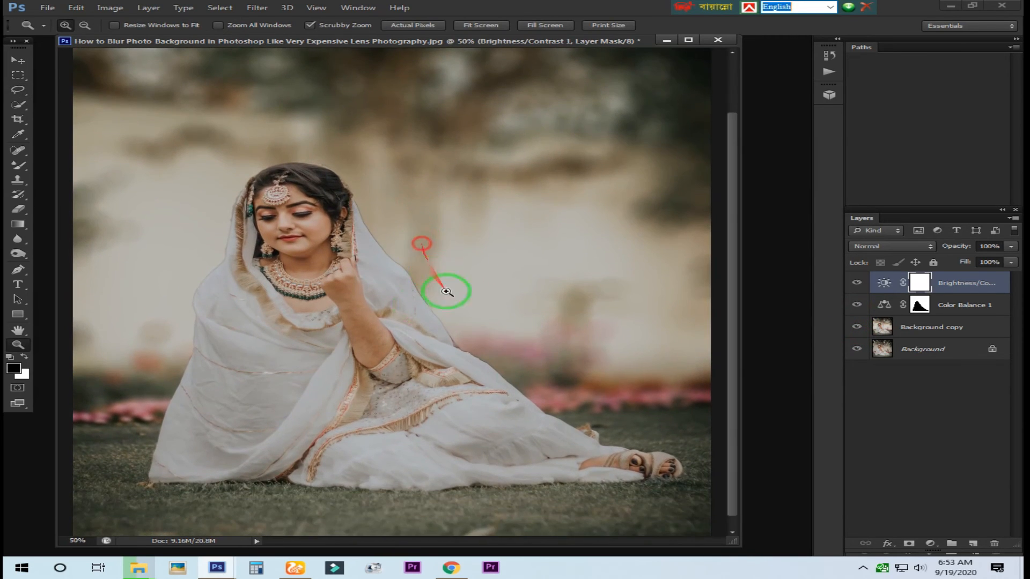
Step: Place the light flare file images (25), enlarge it and fit it into the photo's upper-right corner
left_click(48, 8)
left_click(80, 194)
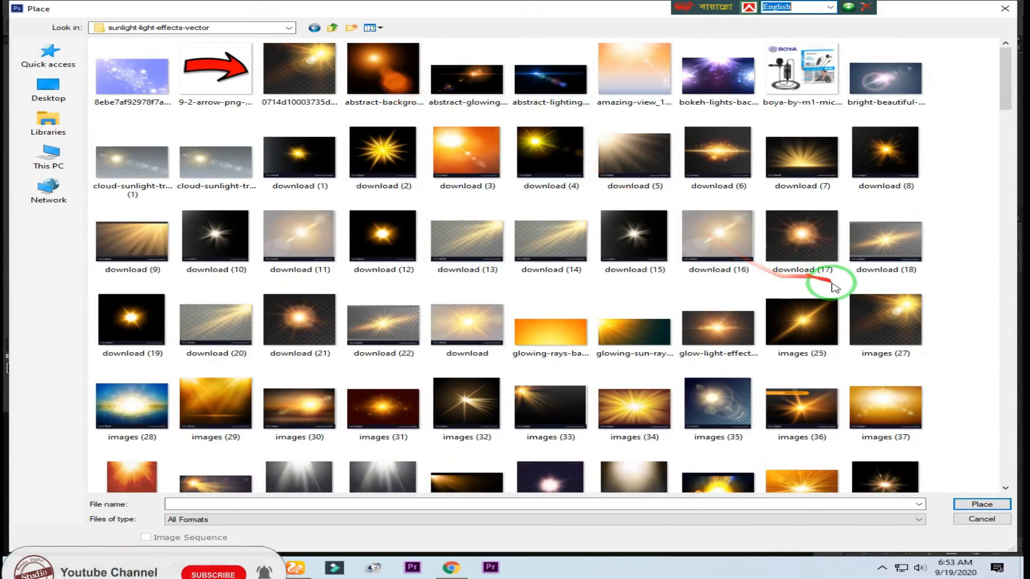
double_click(793, 322)
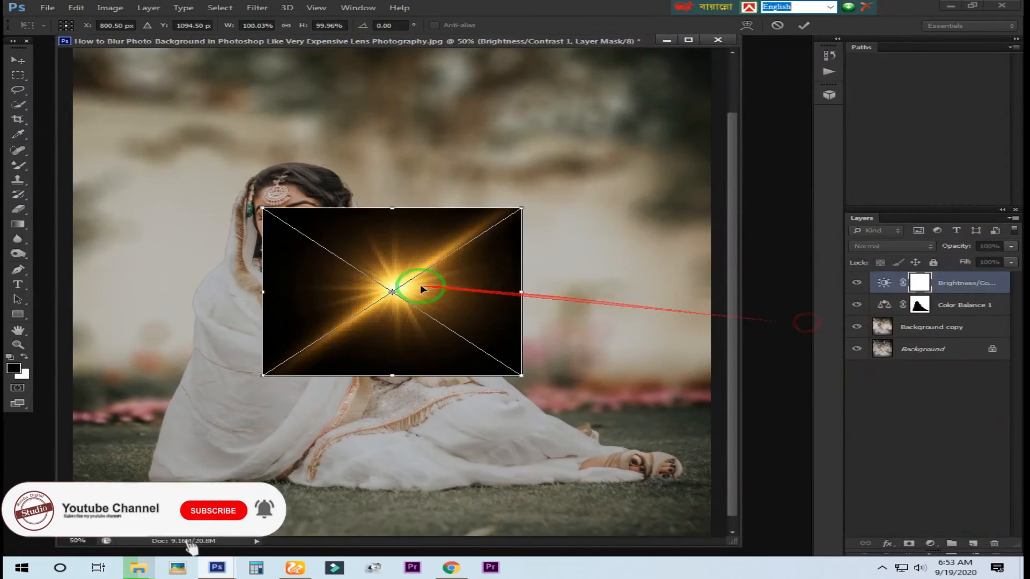
left_click_drag(523, 208, 711, 46)
left_click_drag(668, 143, 634, 132)
key("ctrl+minus")
left_click_drag(568, 197, 565, 157)
key("Return")
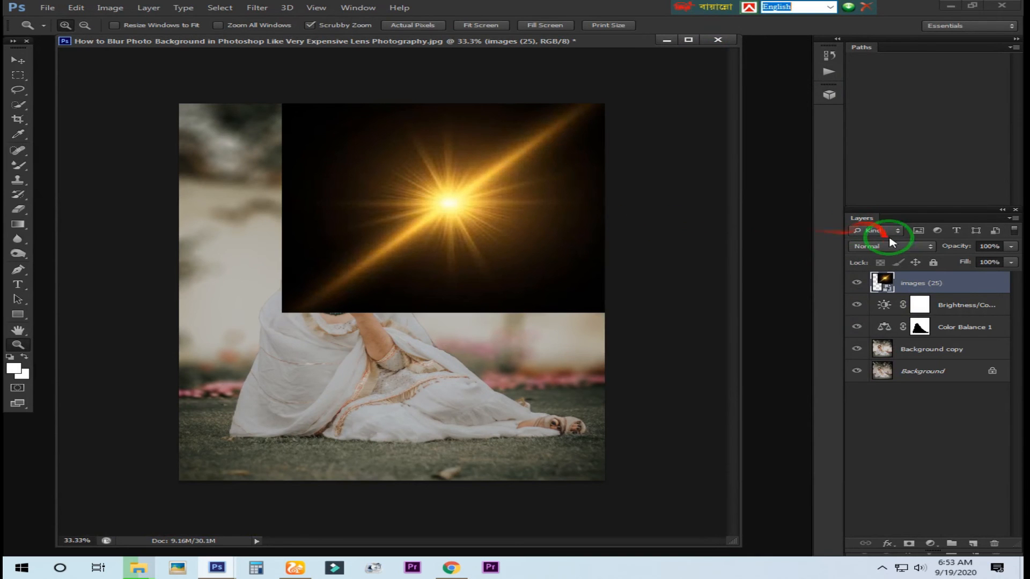
Step: Set the flare layer's blend mode to Screen and enlarge it so it extends past the photo's right edge
left_click(891, 246)
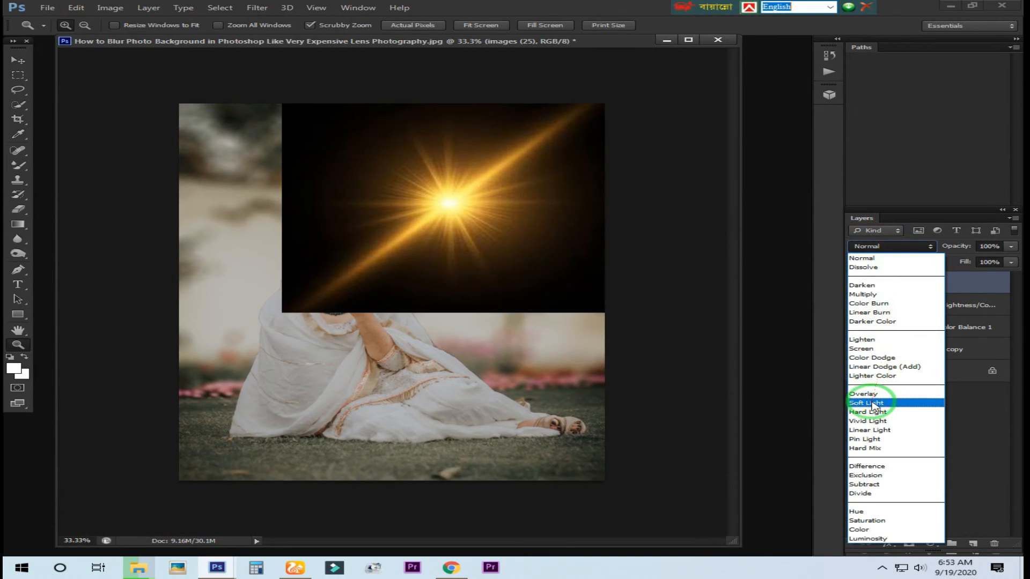
left_click(863, 349)
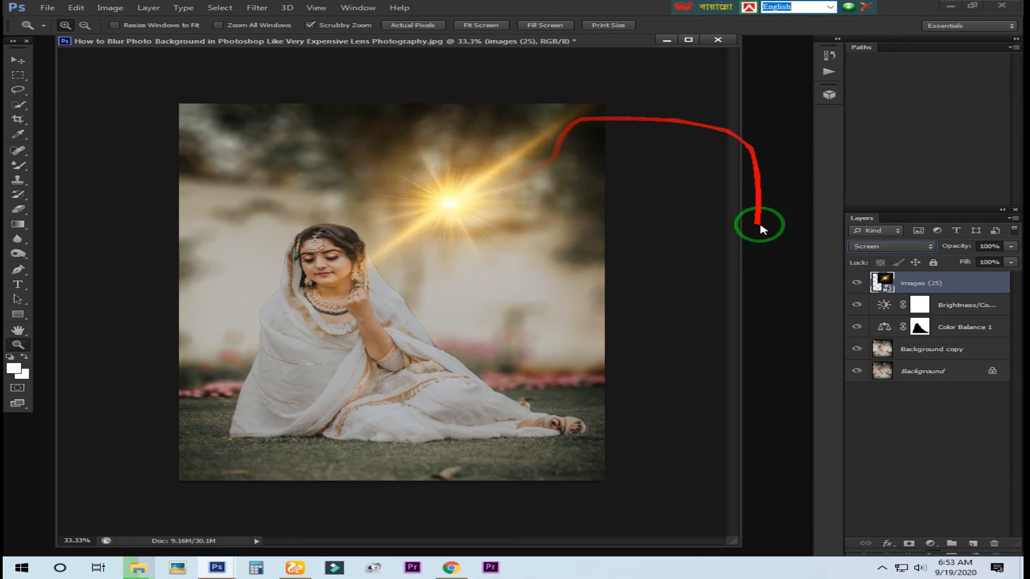
left_click(17, 61)
left_click_drag(563, 111, 686, 61)
left_click_drag(607, 143, 586, 153)
key("Return")
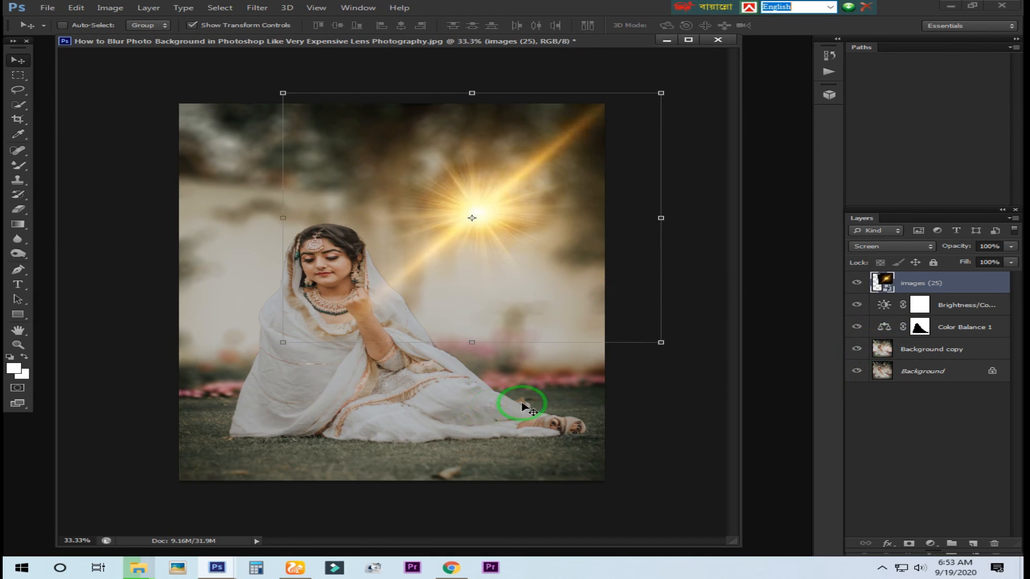
Step: Toggle the visibility of the Background copy and Brightness/Contrast layers to compare their effect on the image
left_click(856, 349)
left_click(857, 349)
left_click(857, 350)
left_click(856, 350)
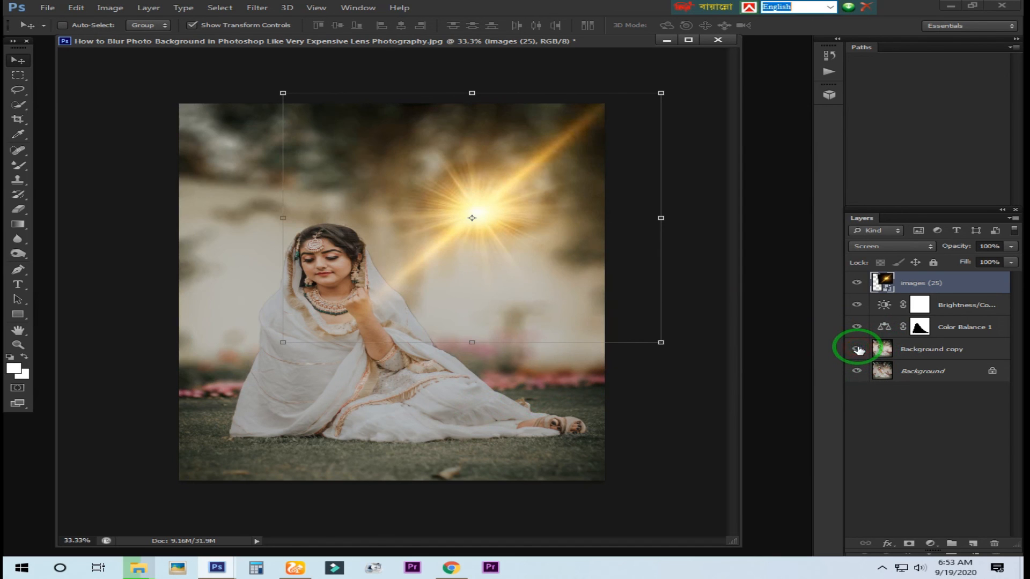
left_click(856, 304)
left_click(856, 304)
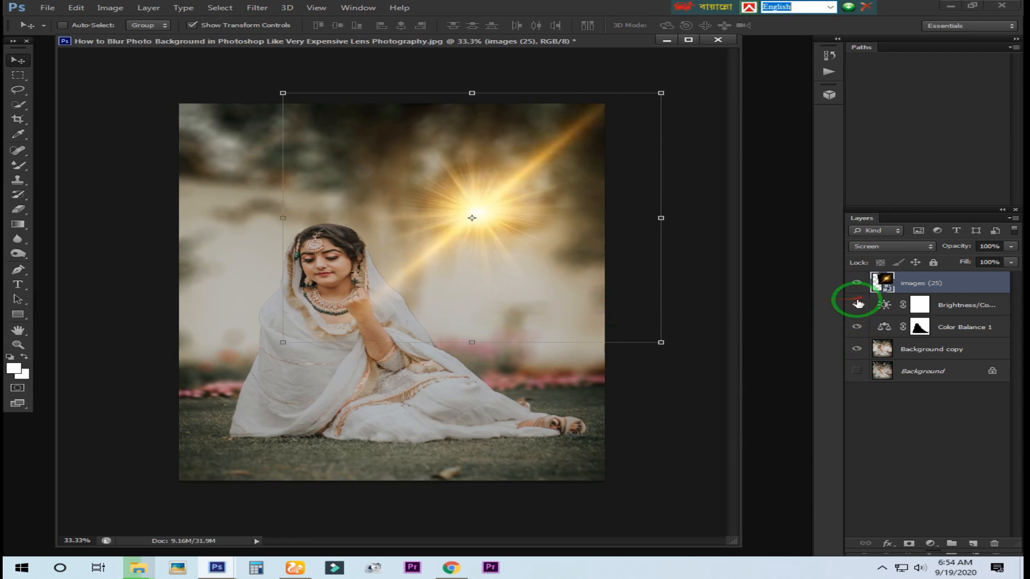
Step: Flatten the image into a single layer, discarding the hidden original Background layer
right_click(935, 374)
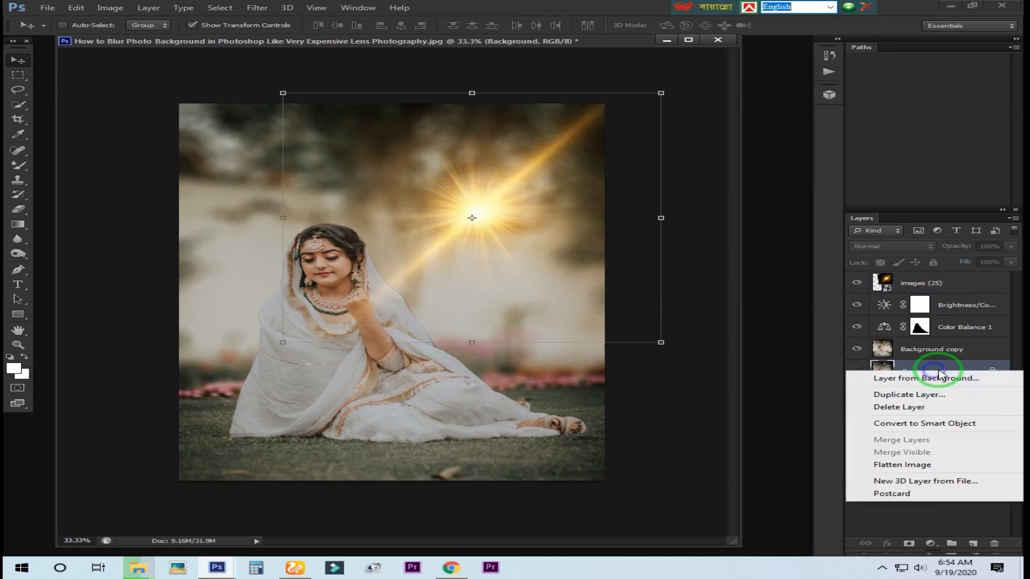
left_click(899, 466)
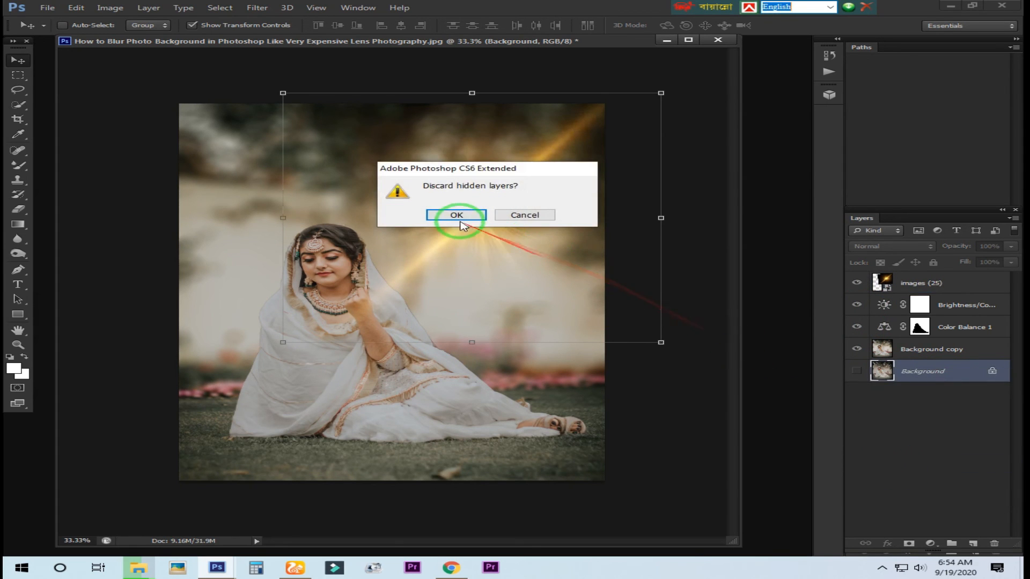
left_click(459, 216)
Step: Apply Curves to the flattened image, raising the Blue channel's midpoint to input 126, output 145
key("z")
left_click(303, 270)
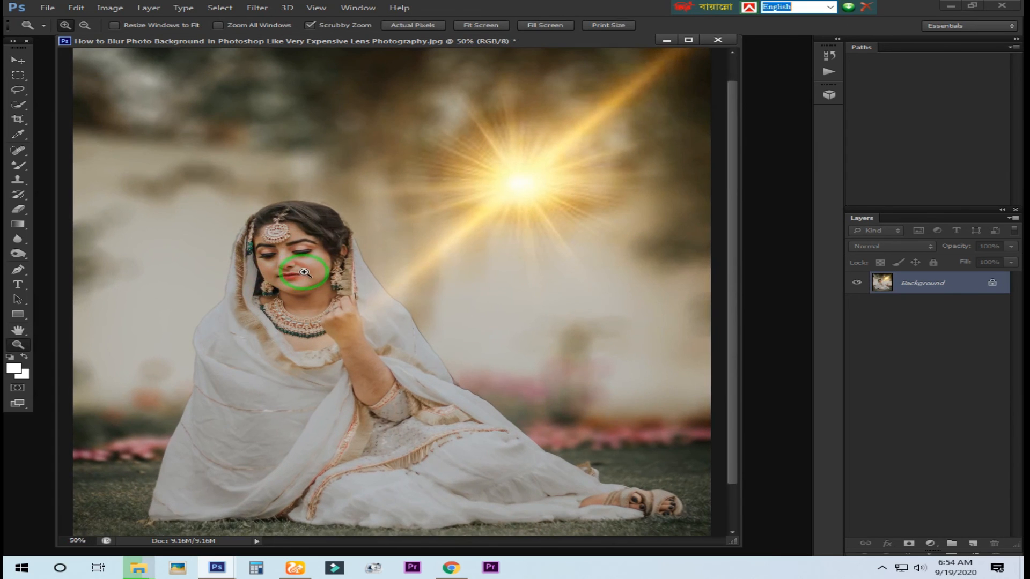
left_click(305, 261)
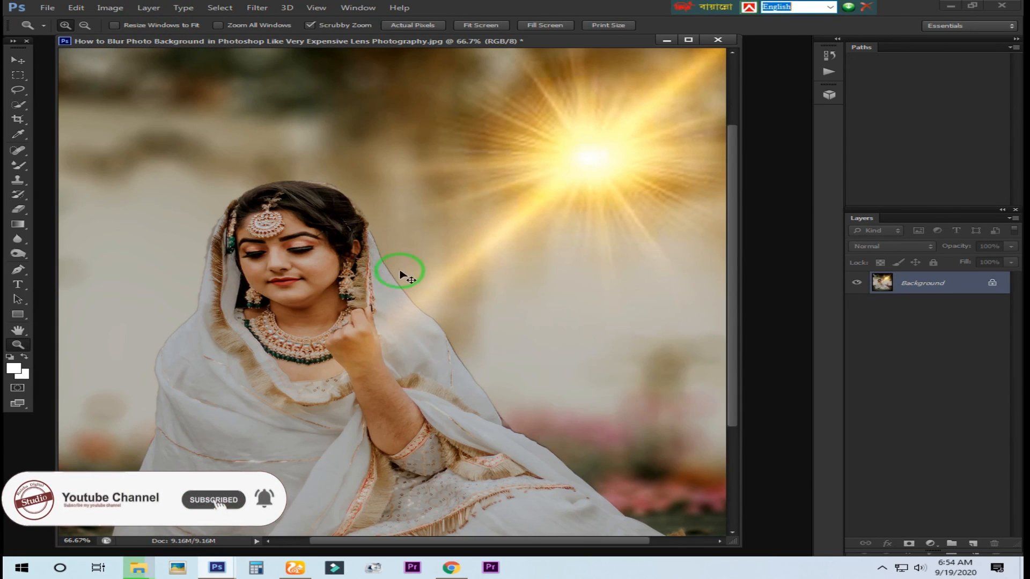
key("ctrl+m")
left_click(784, 199)
left_click(782, 234)
left_click_drag(827, 289, 835, 272)
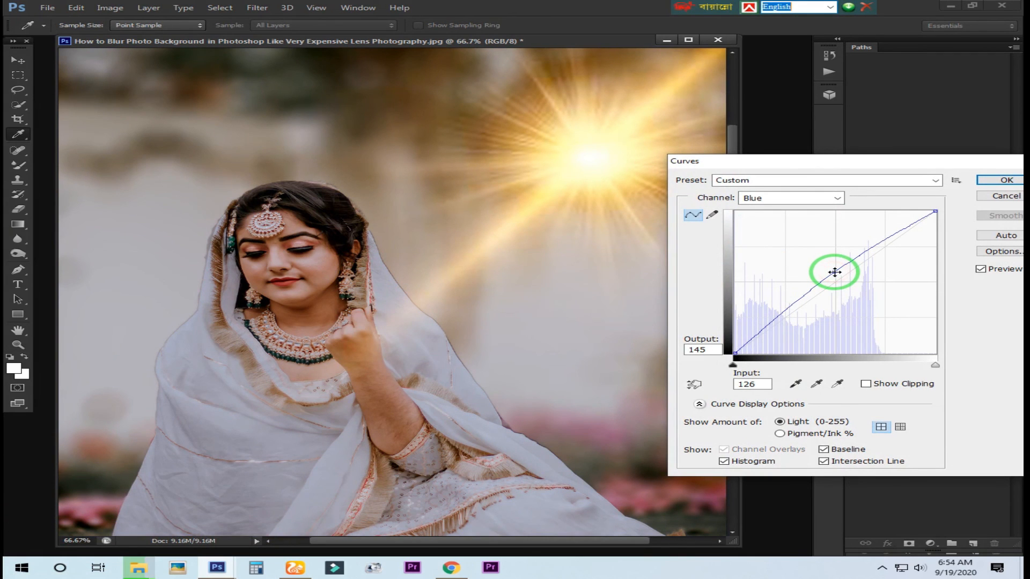
key("Return")
key("z")
left_click(496, 260, "alt")
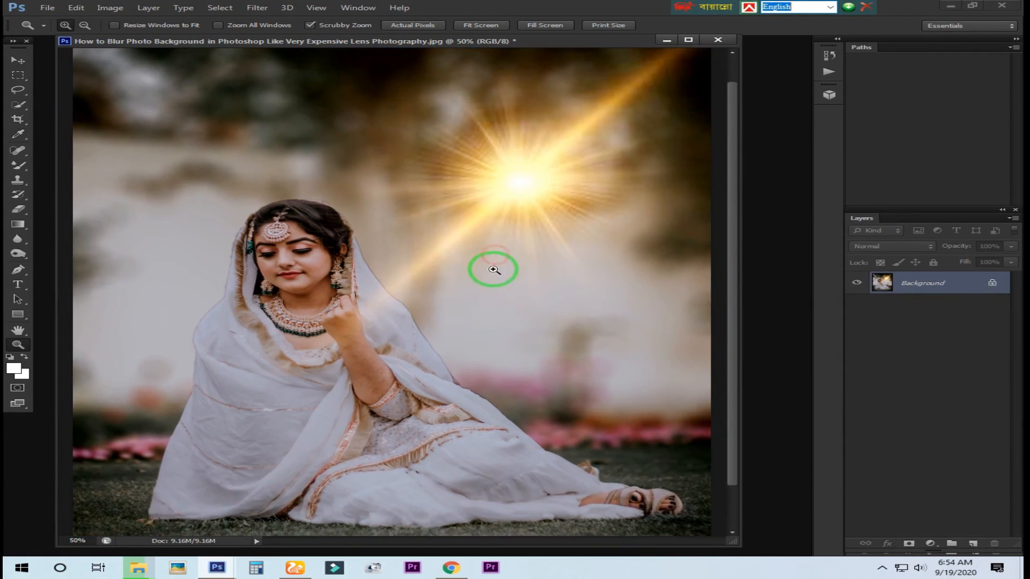
left_click(433, 291, "alt")
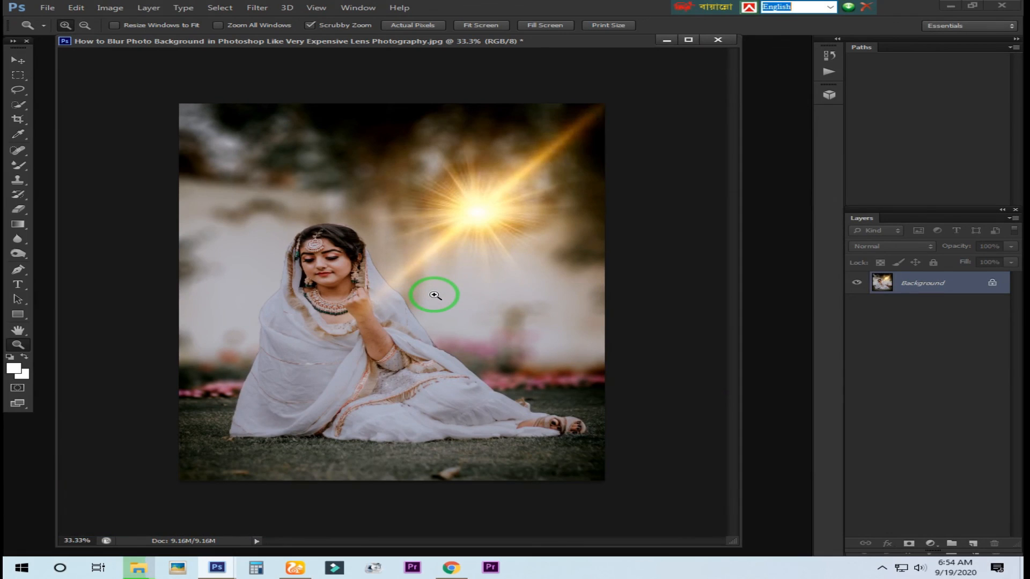